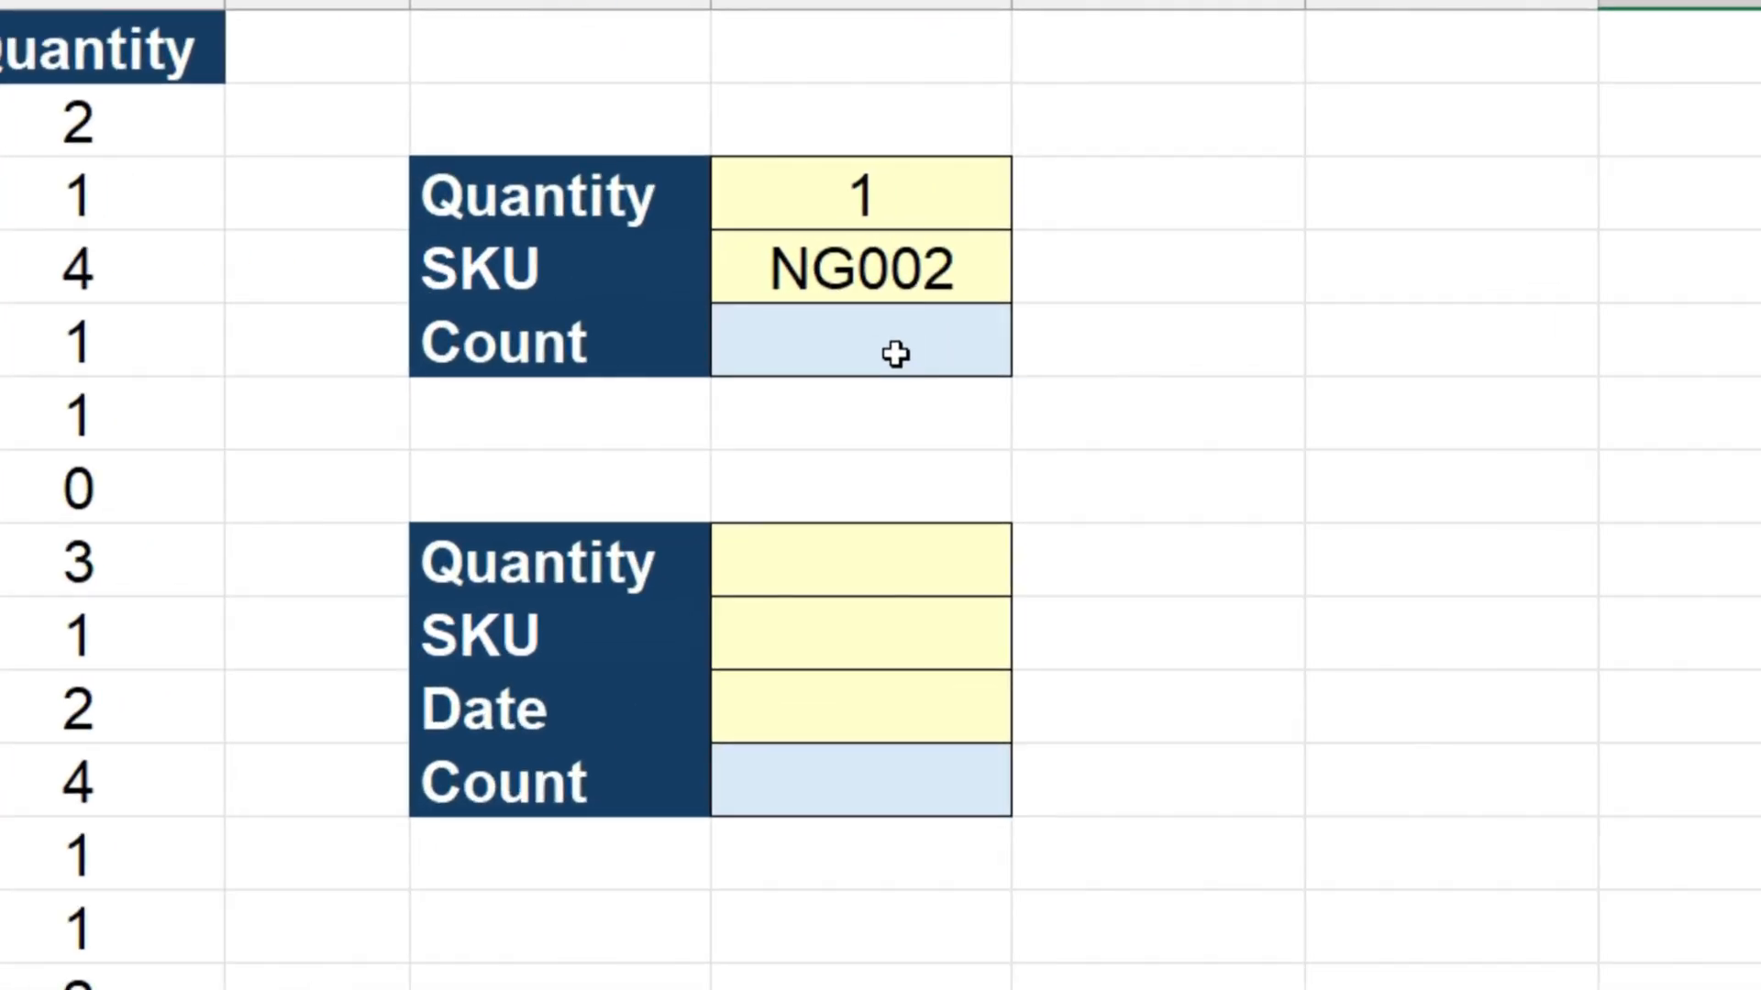
# Enter a COUNTIFS formula in G5 that counts the rows in D2:D21 matching the quantity in G3
pyautogui.click(1181, 288)
pyautogui.write('=counti')
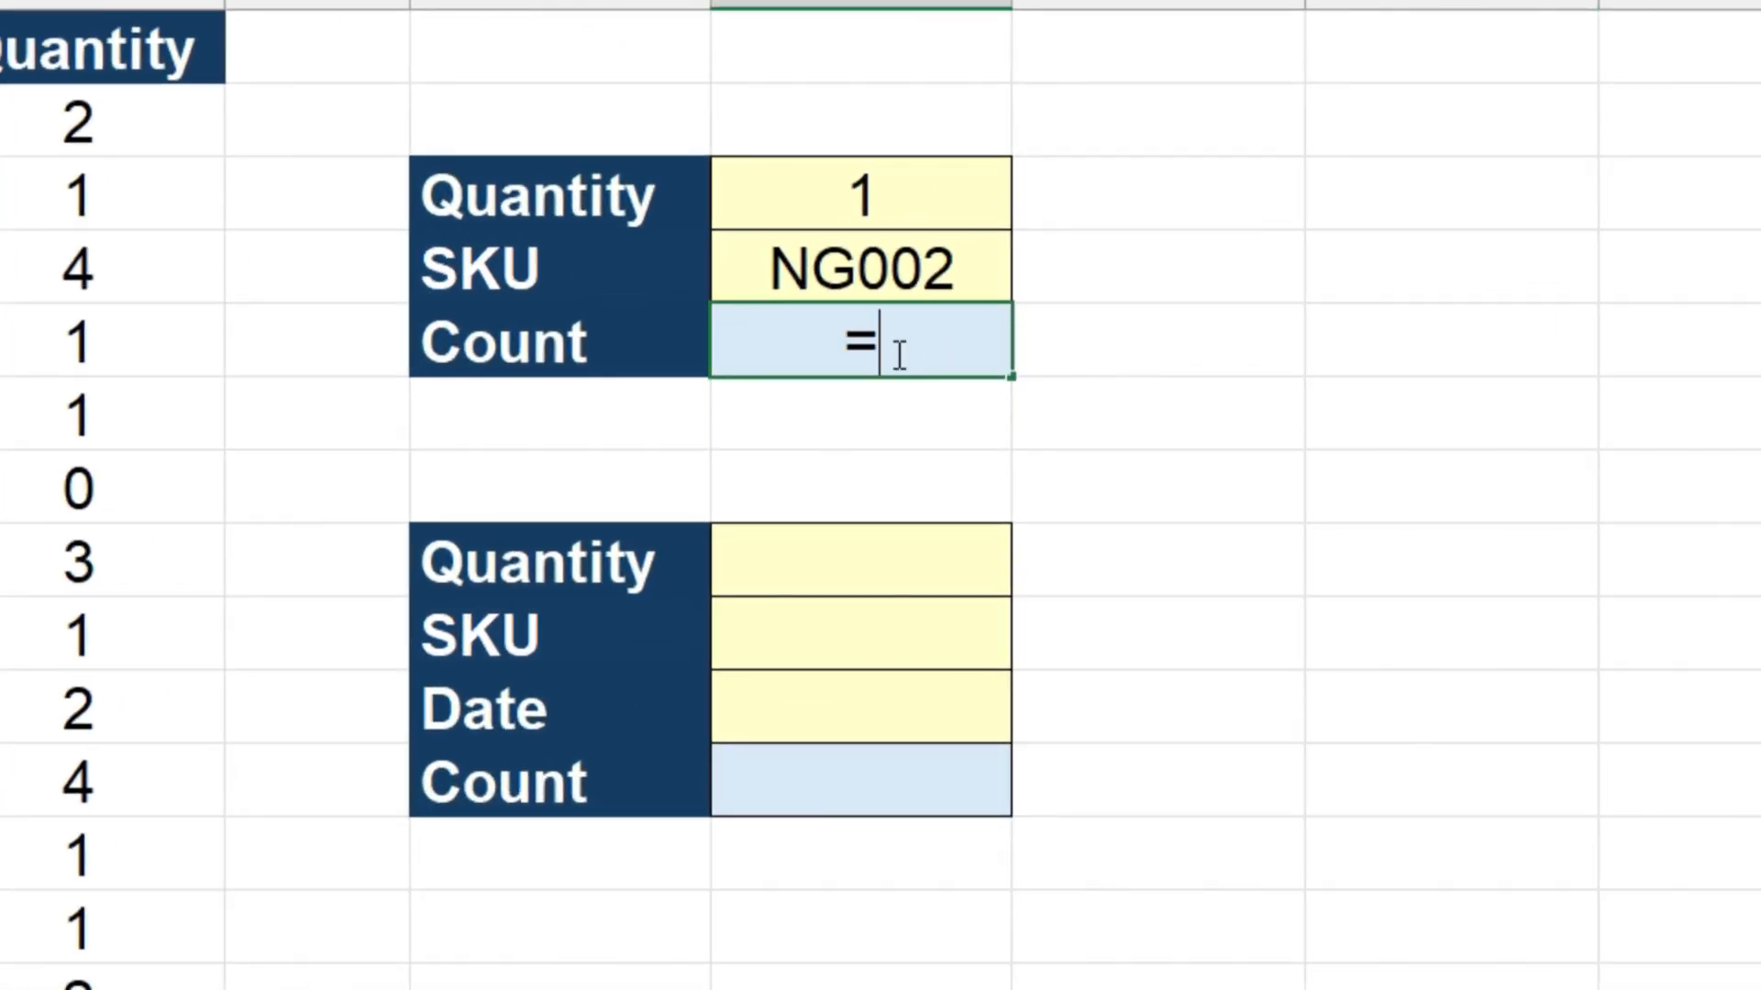
pyautogui.write('fs(')
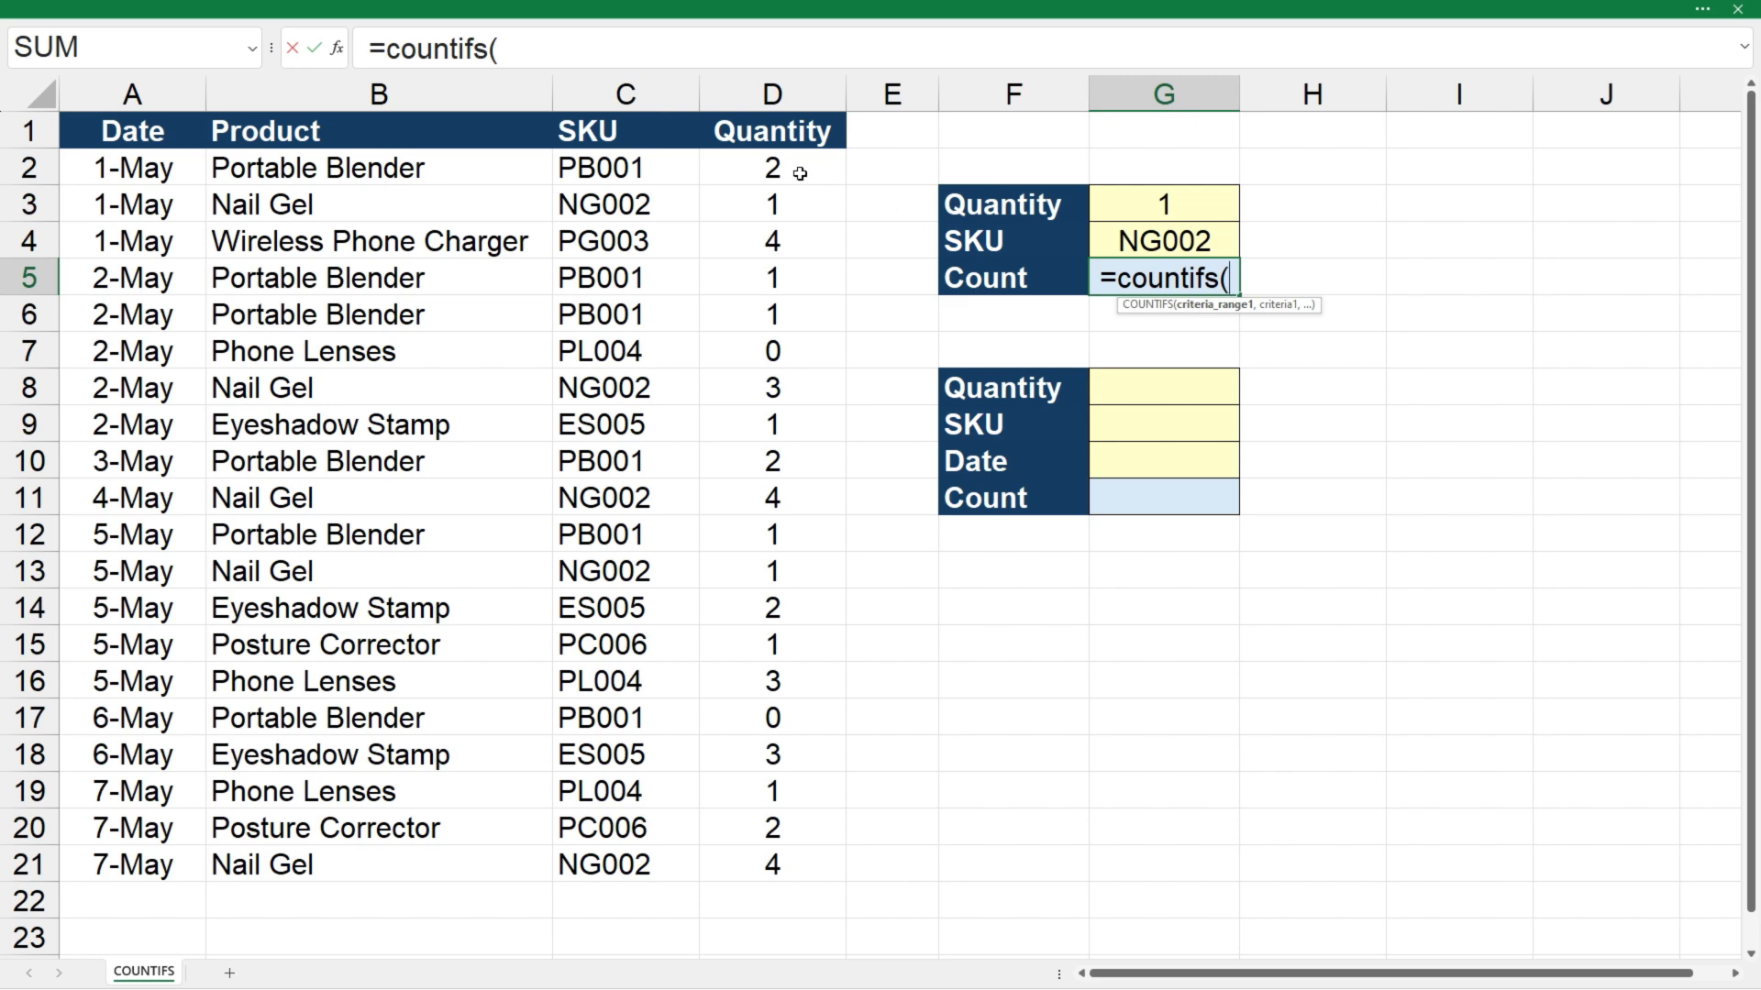
pyautogui.click(799, 174)
pyautogui.moveTo(800, 174); pyautogui.dragTo(769, 851)
pyautogui.write(',')
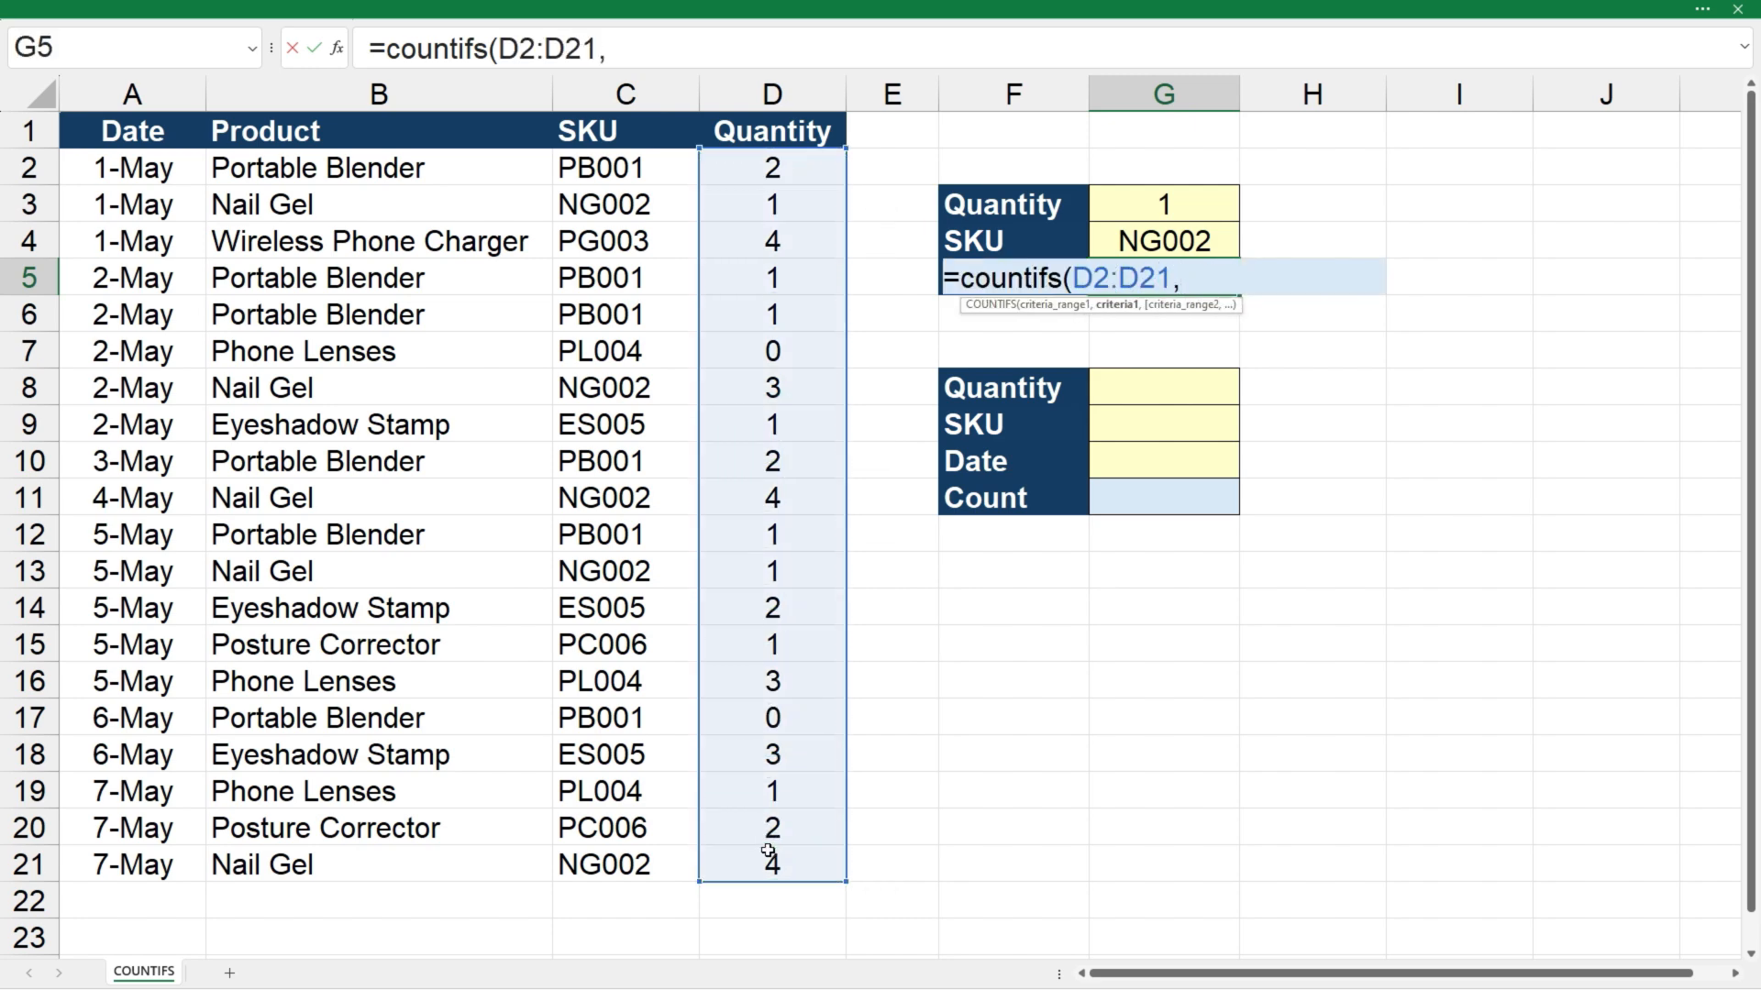
pyautogui.click(1177, 202)
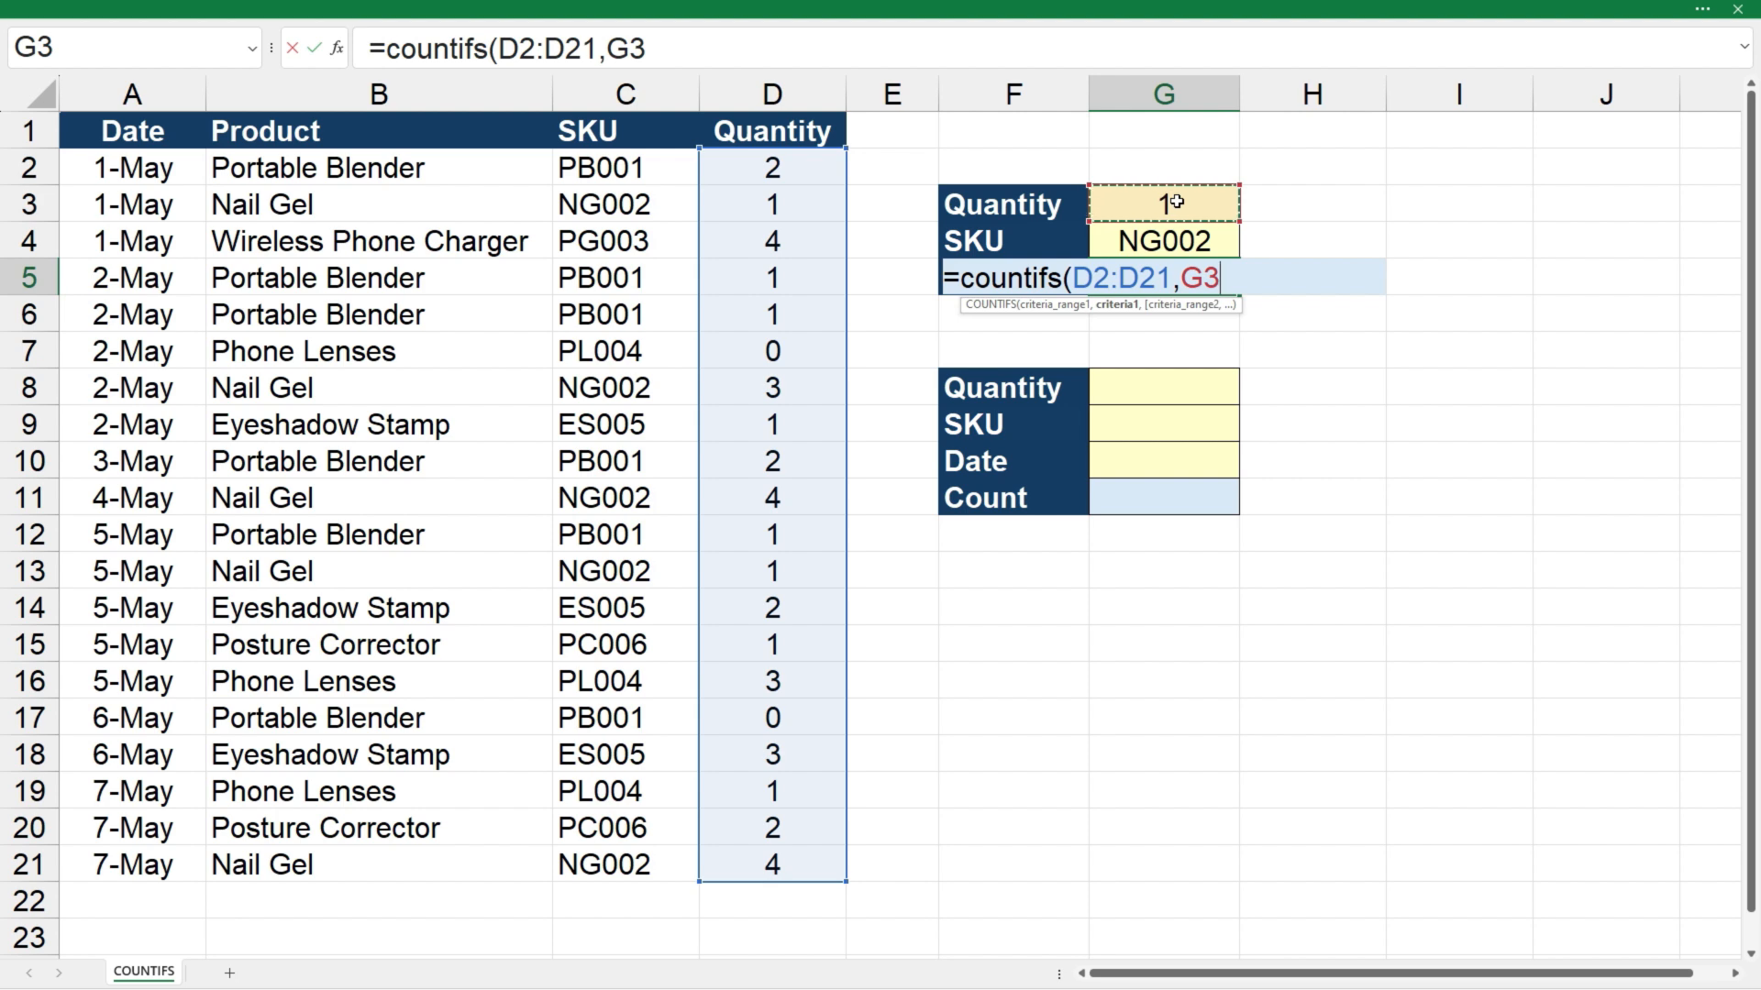
pyautogui.write(')')
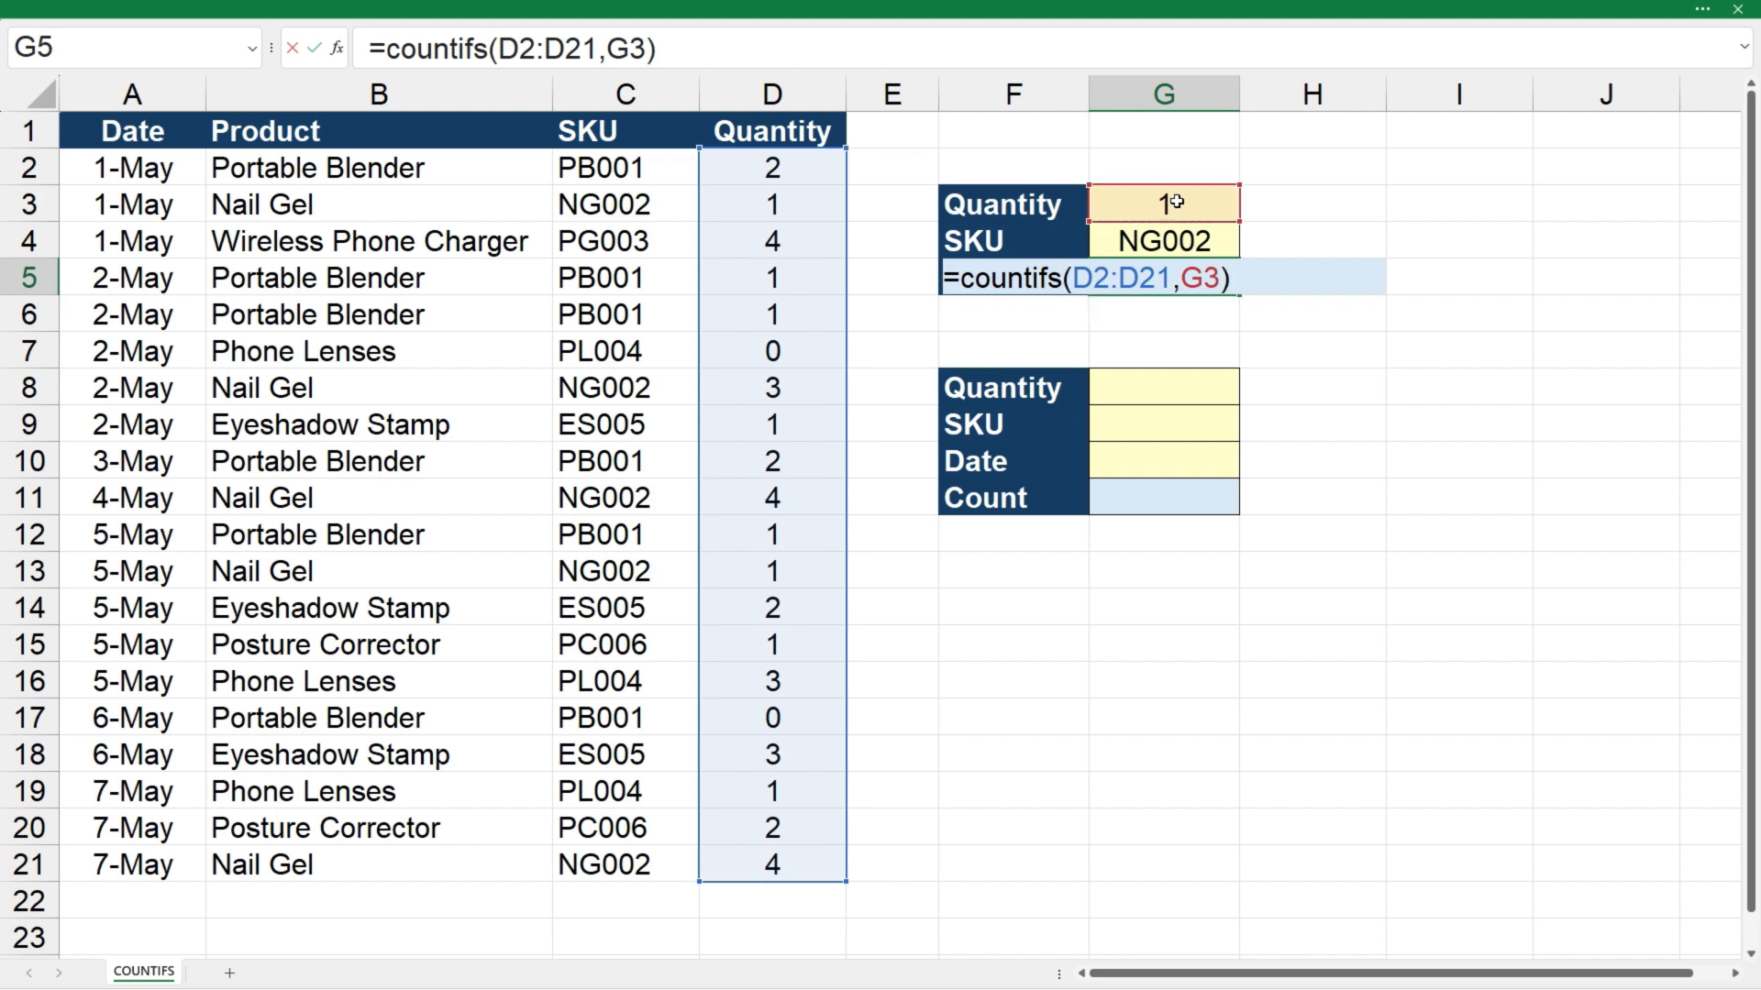
pyautogui.press('Return')
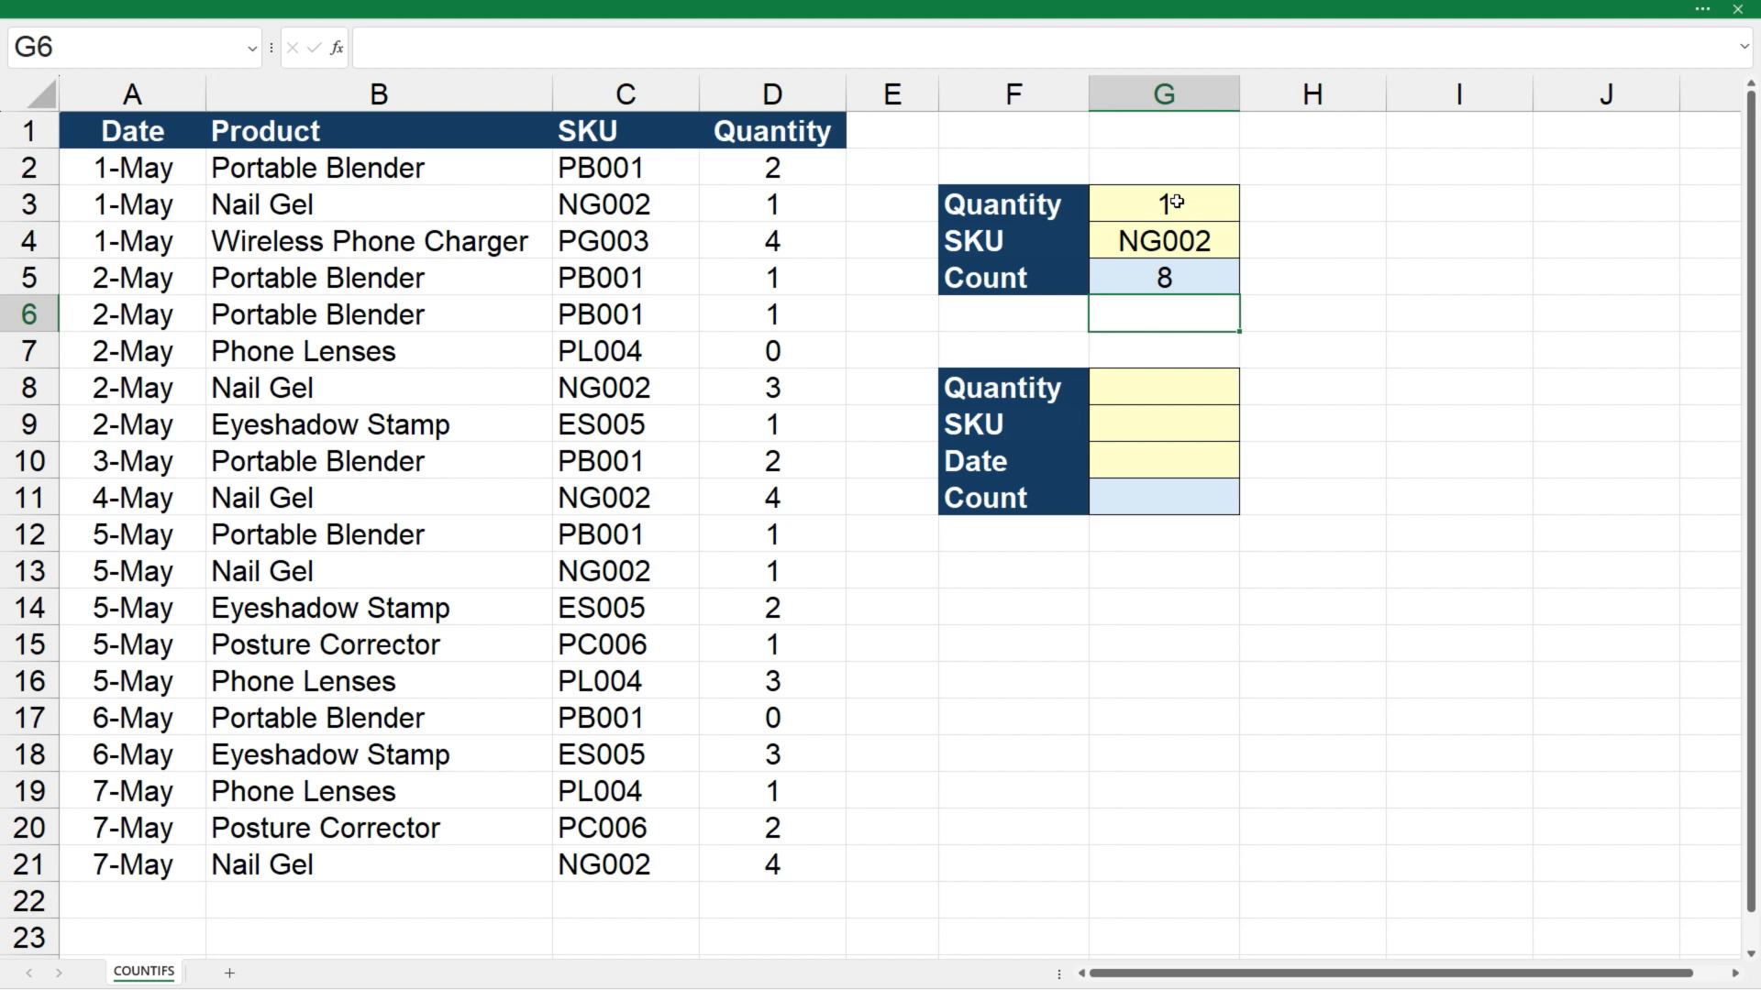
# Extend the COUNTIFS formula in G5 with a second condition matching SKU range C2:C21 to G4
pyautogui.click(1169, 274)
pyautogui.click(692, 49)
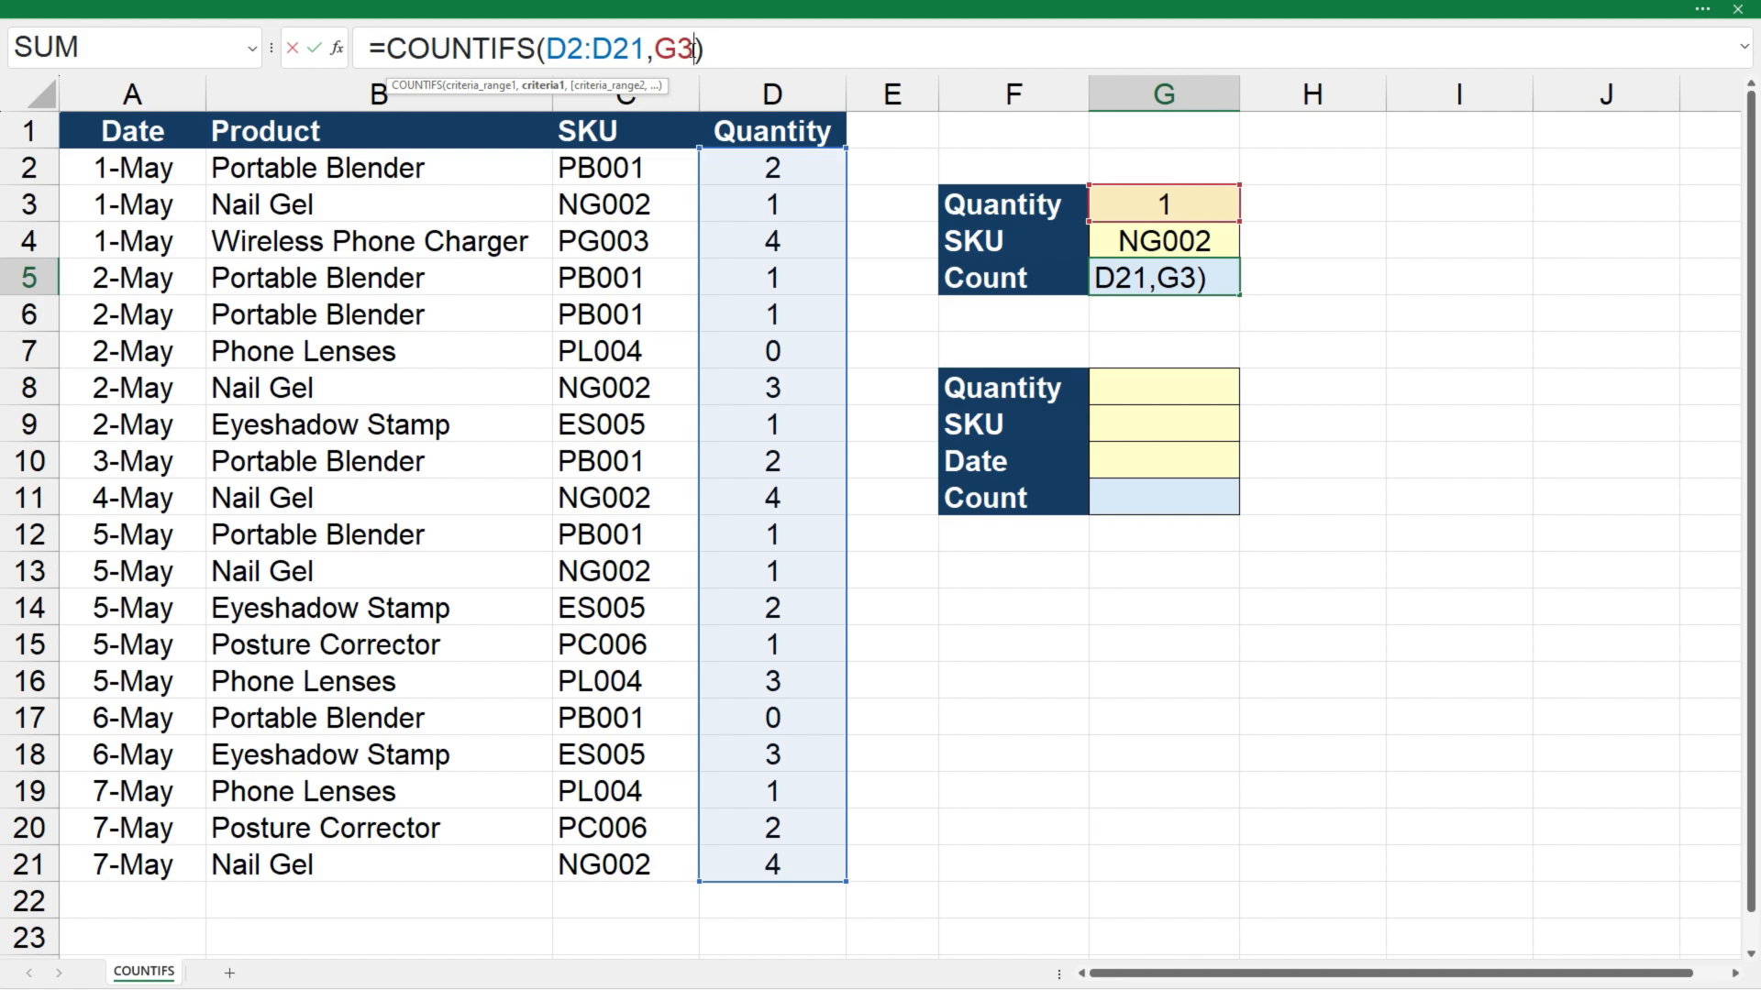
pyautogui.write(',')
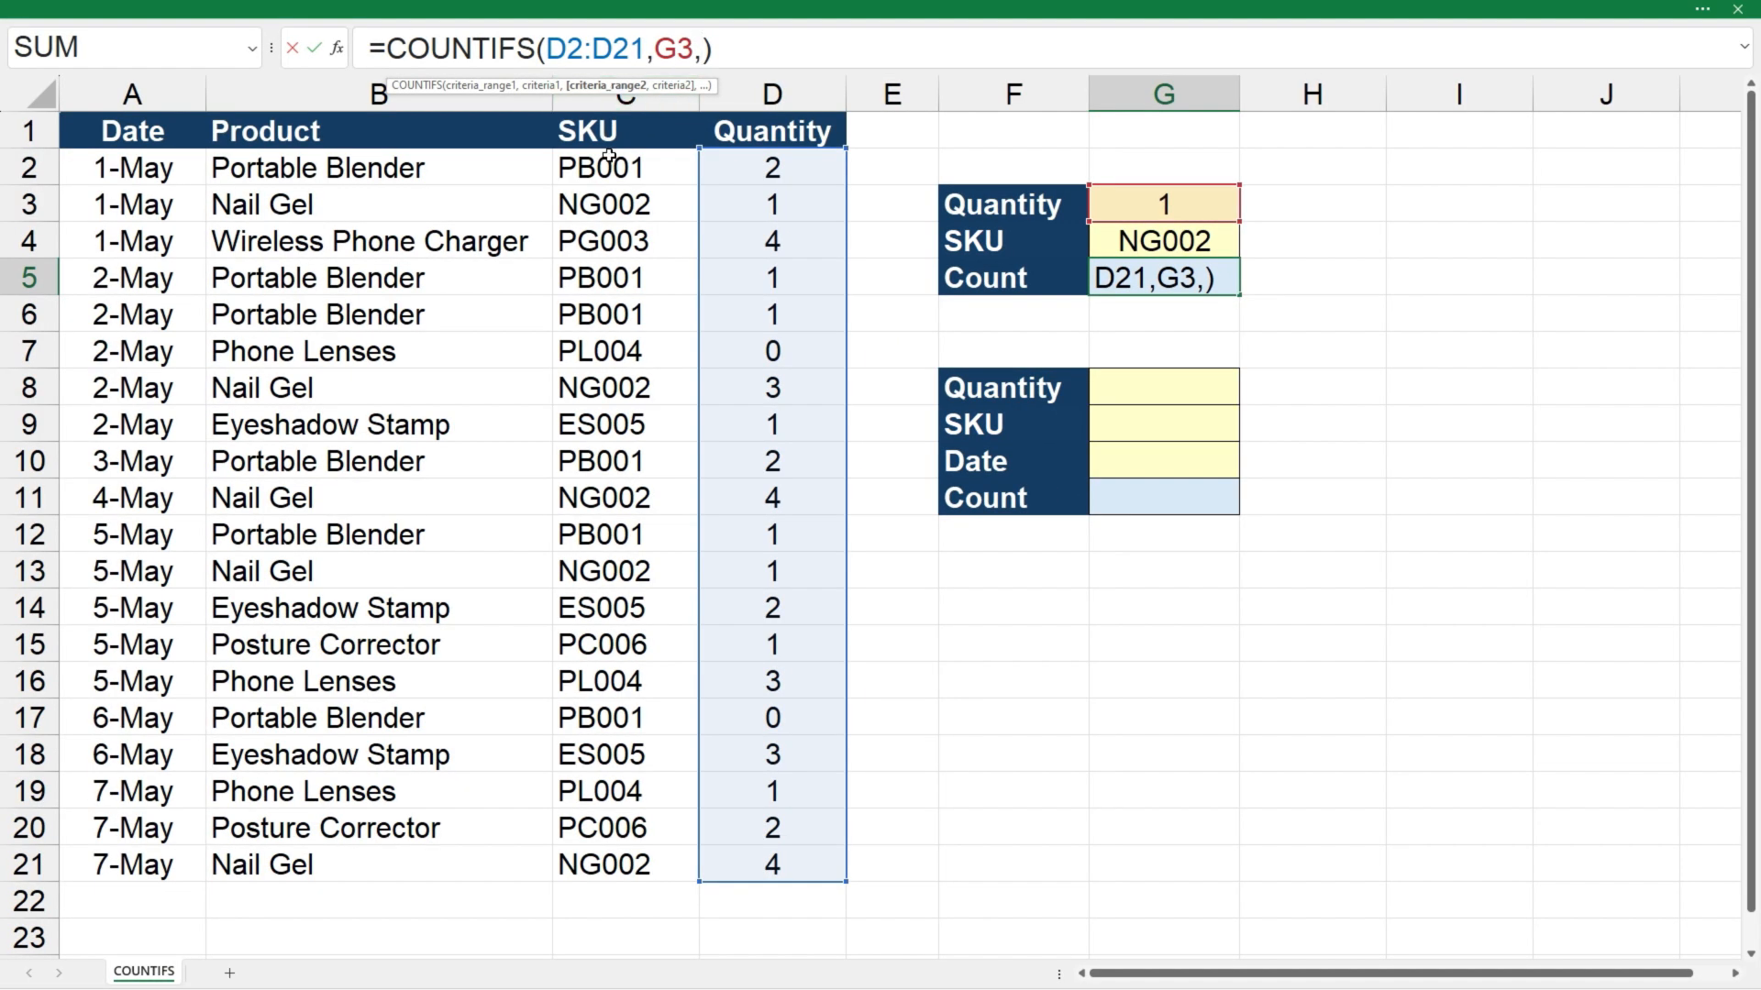
pyautogui.moveTo(605, 165); pyautogui.dragTo(600, 874)
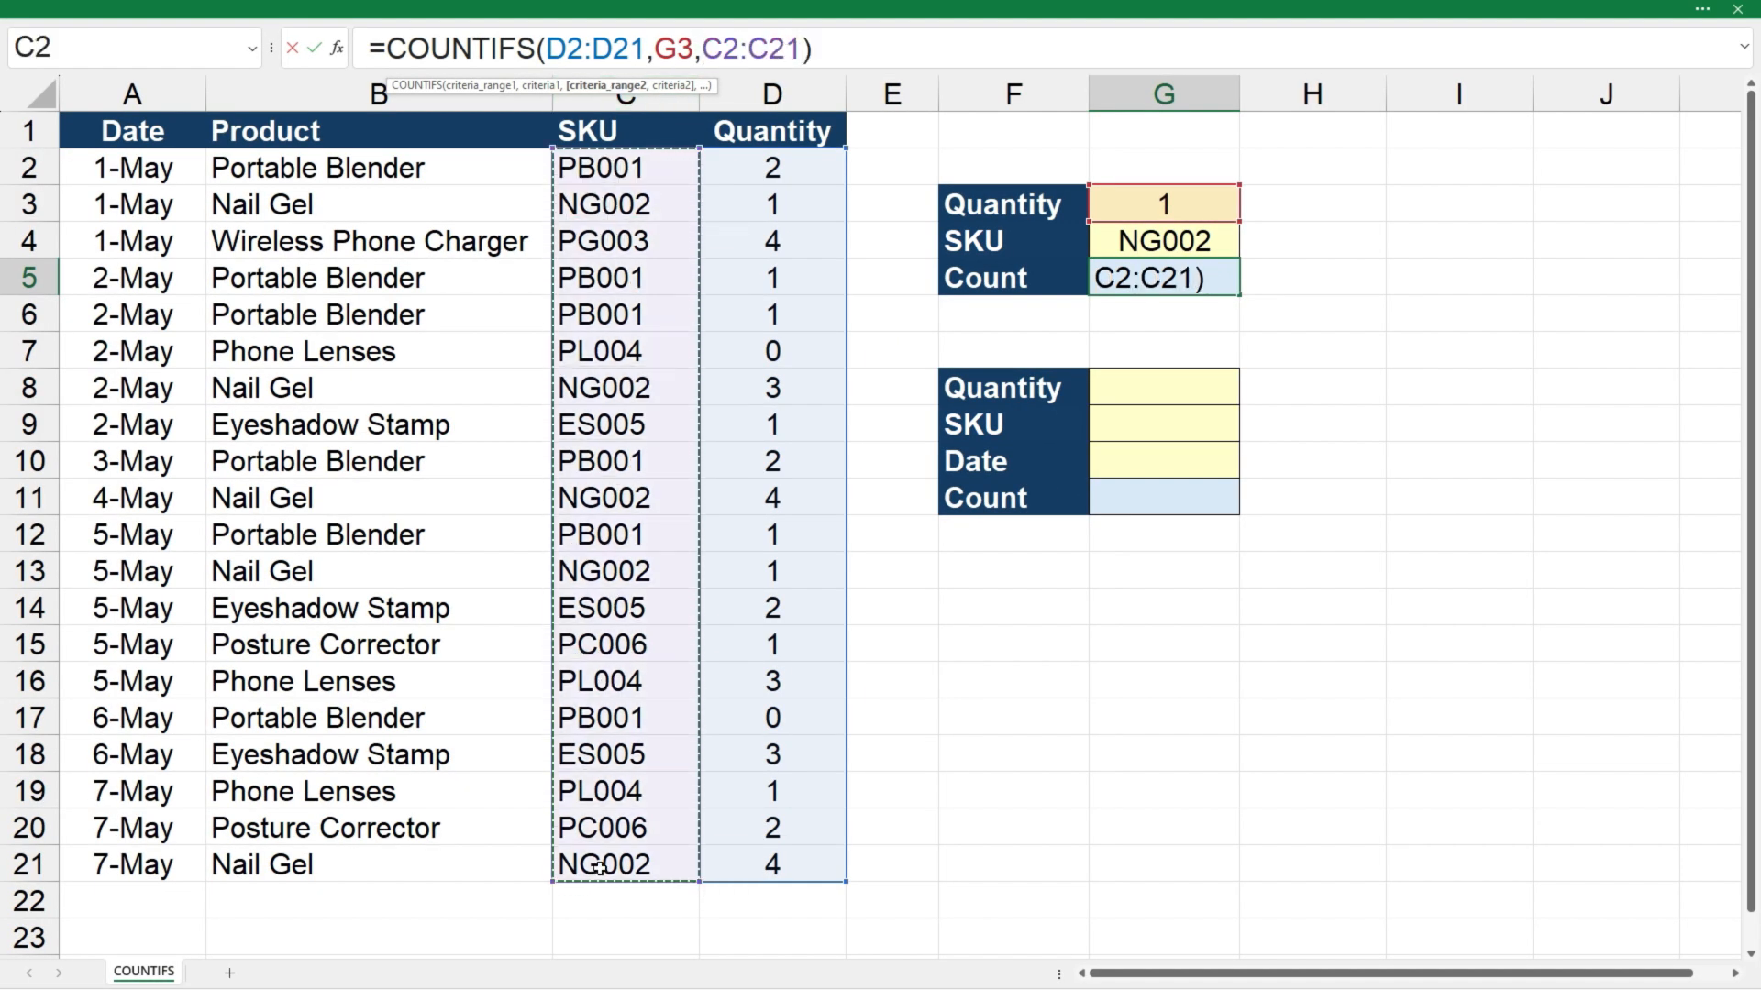
pyautogui.write(',')
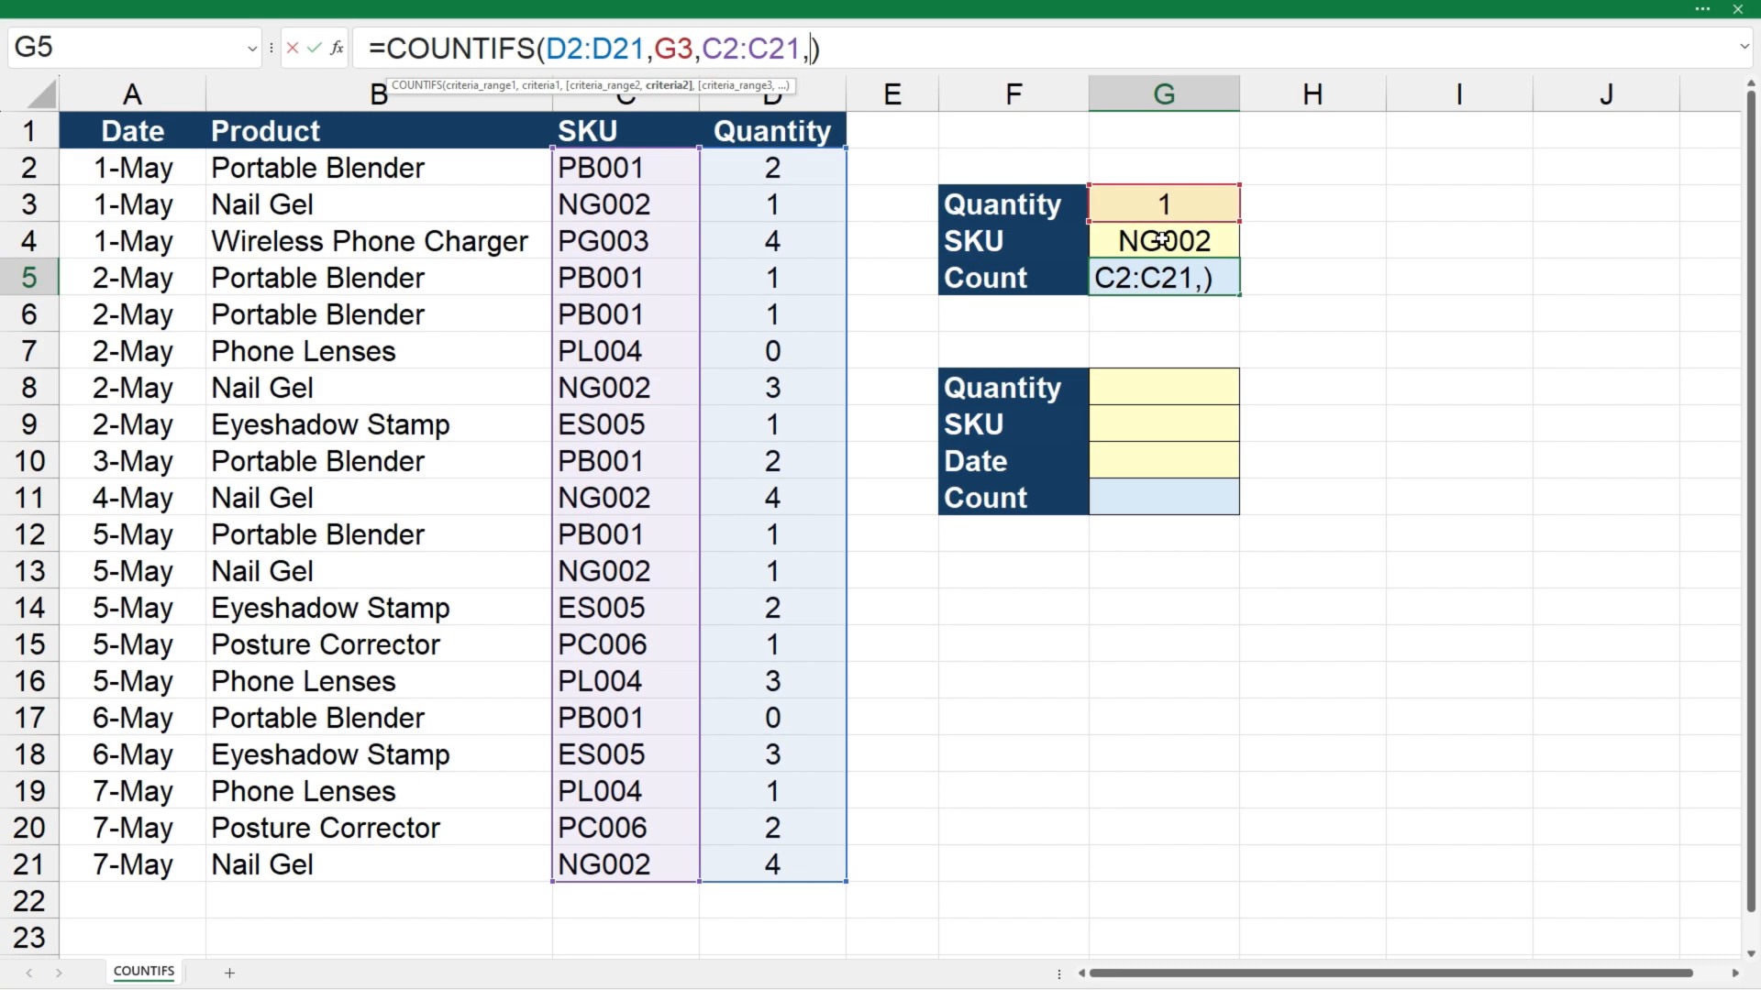
pyautogui.click(1162, 240)
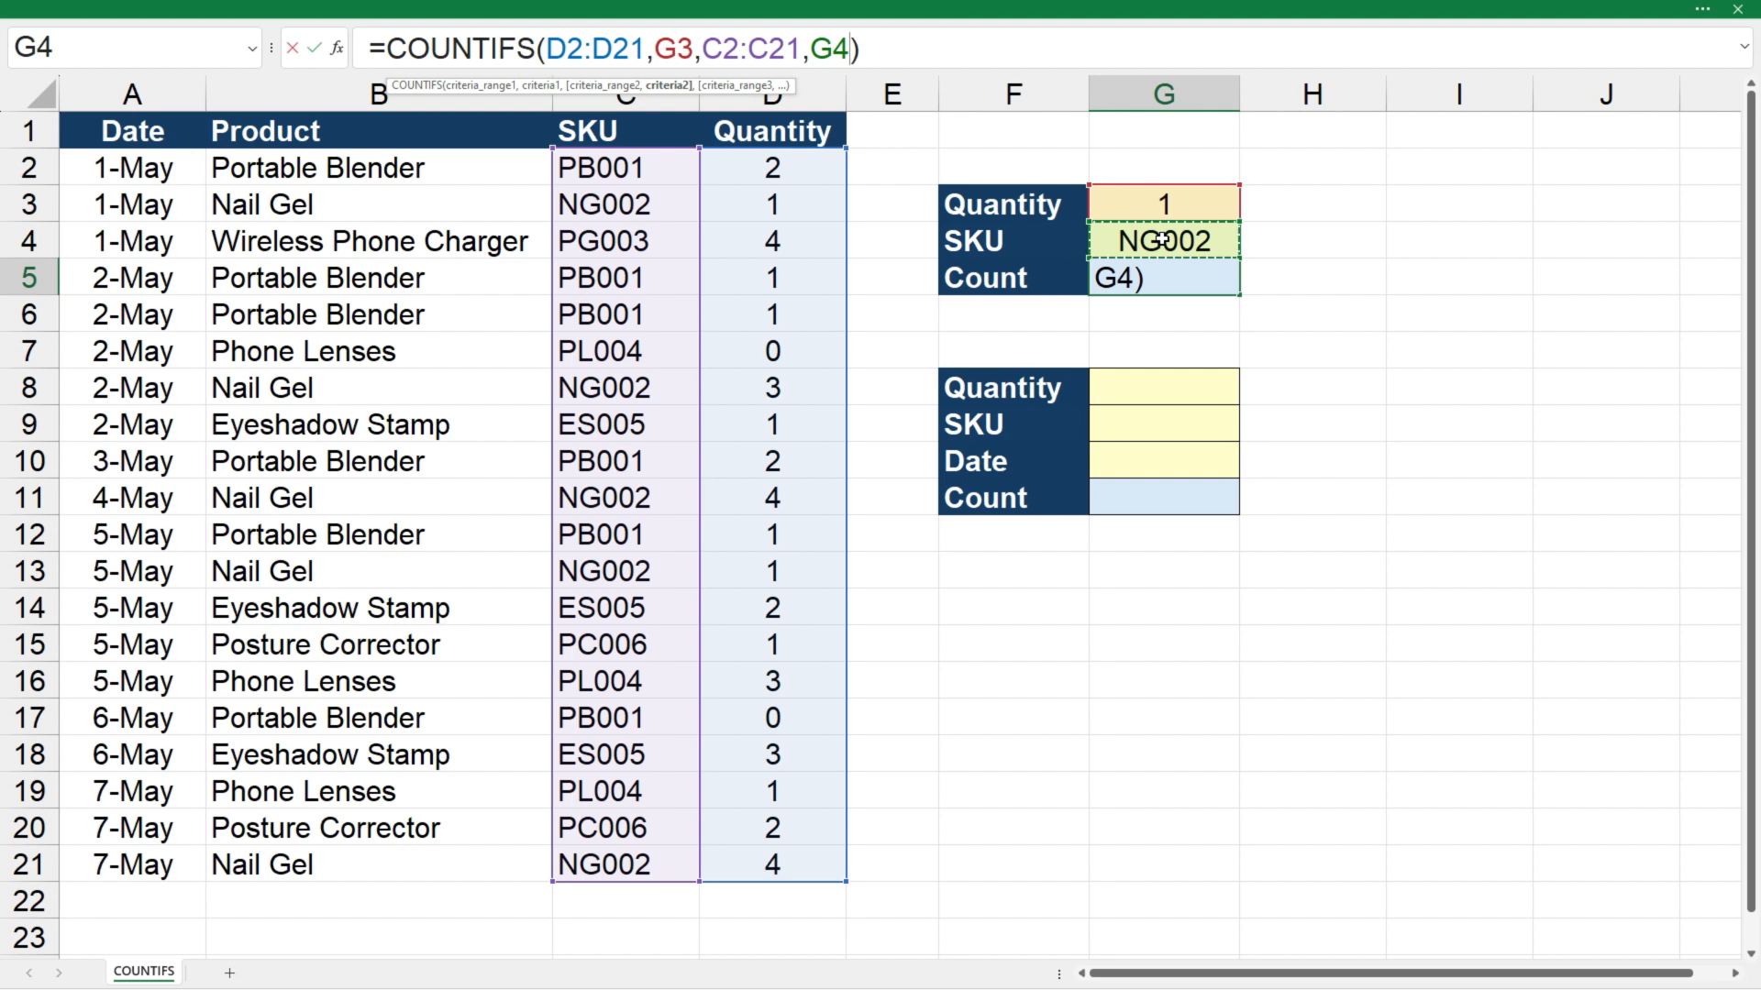
pyautogui.press('Return')
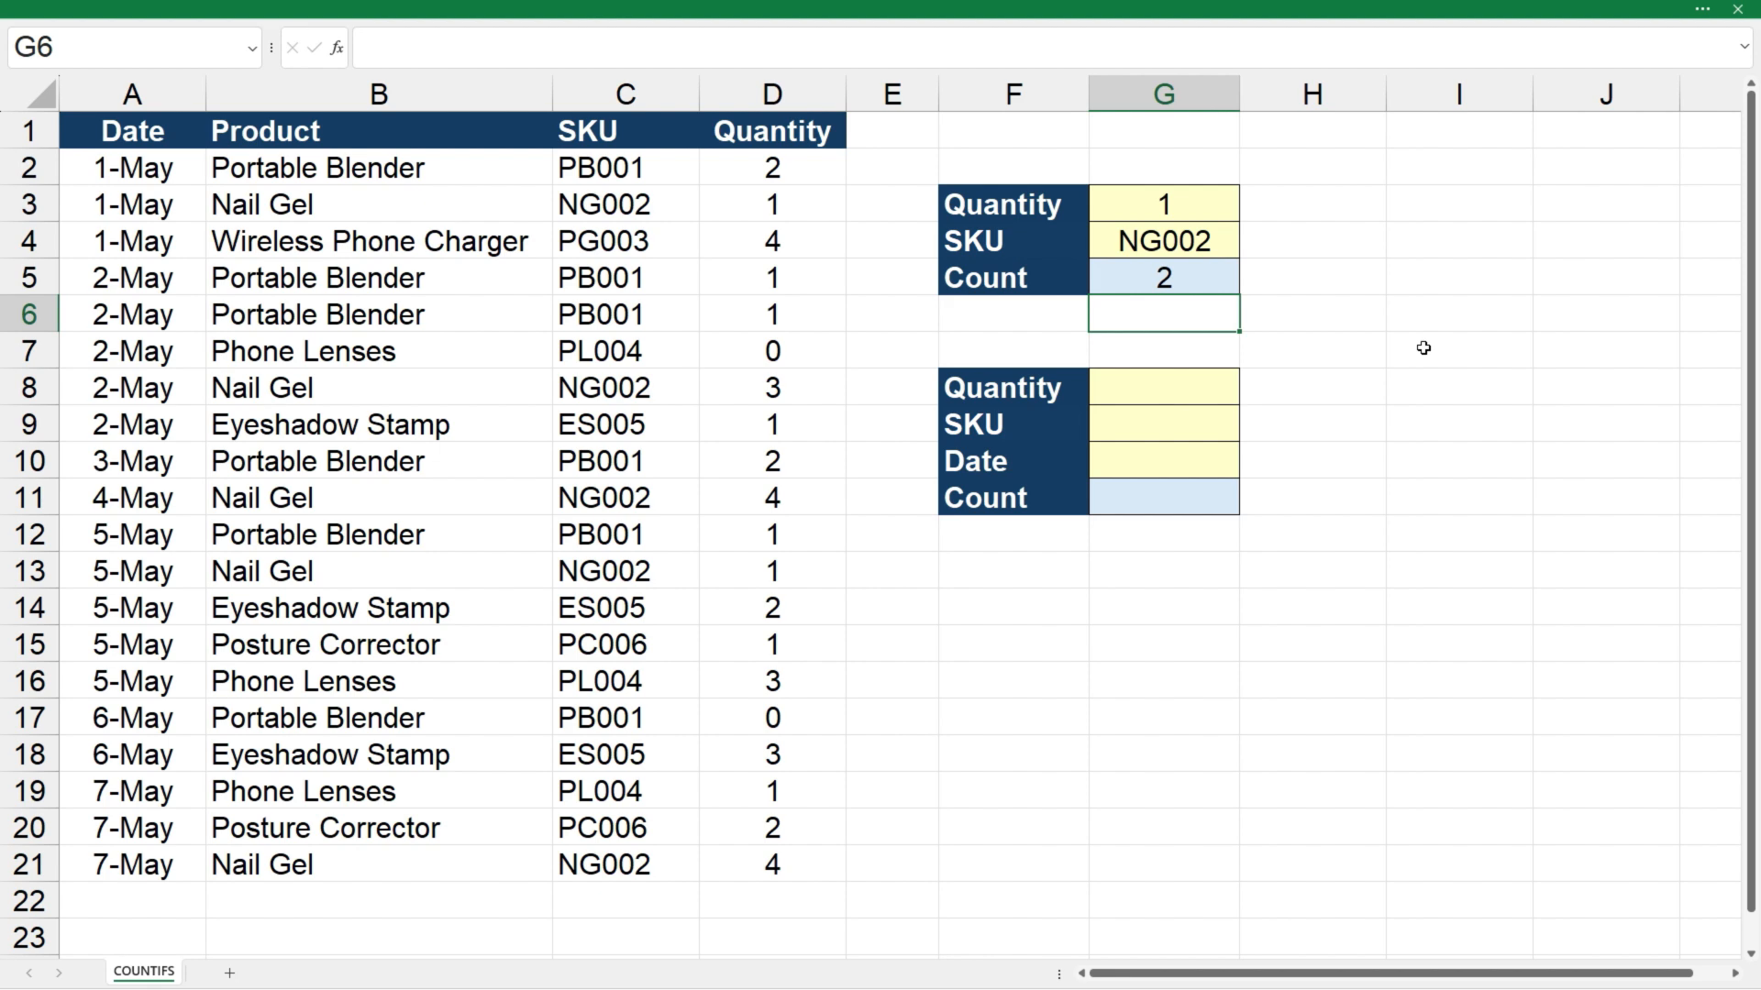
# Change the SKU criterion in G4 to PB001
pyautogui.click(1195, 243)
pyautogui.write('PB001')
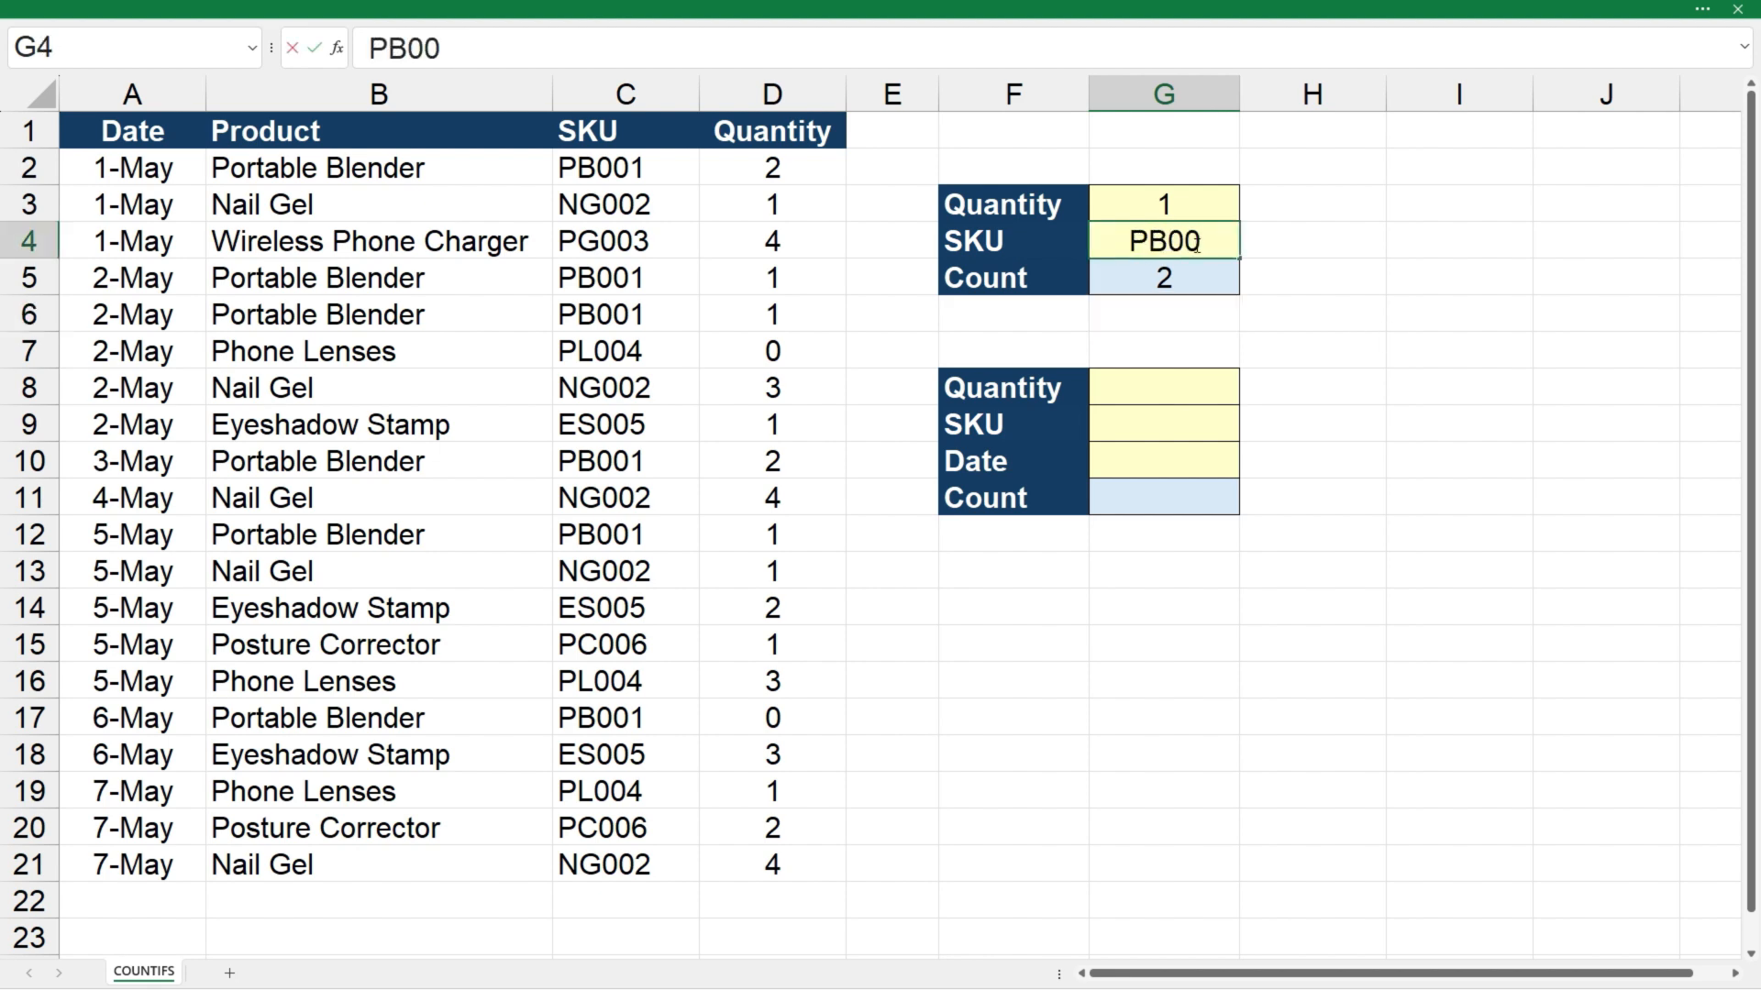
pyautogui.press('Return')
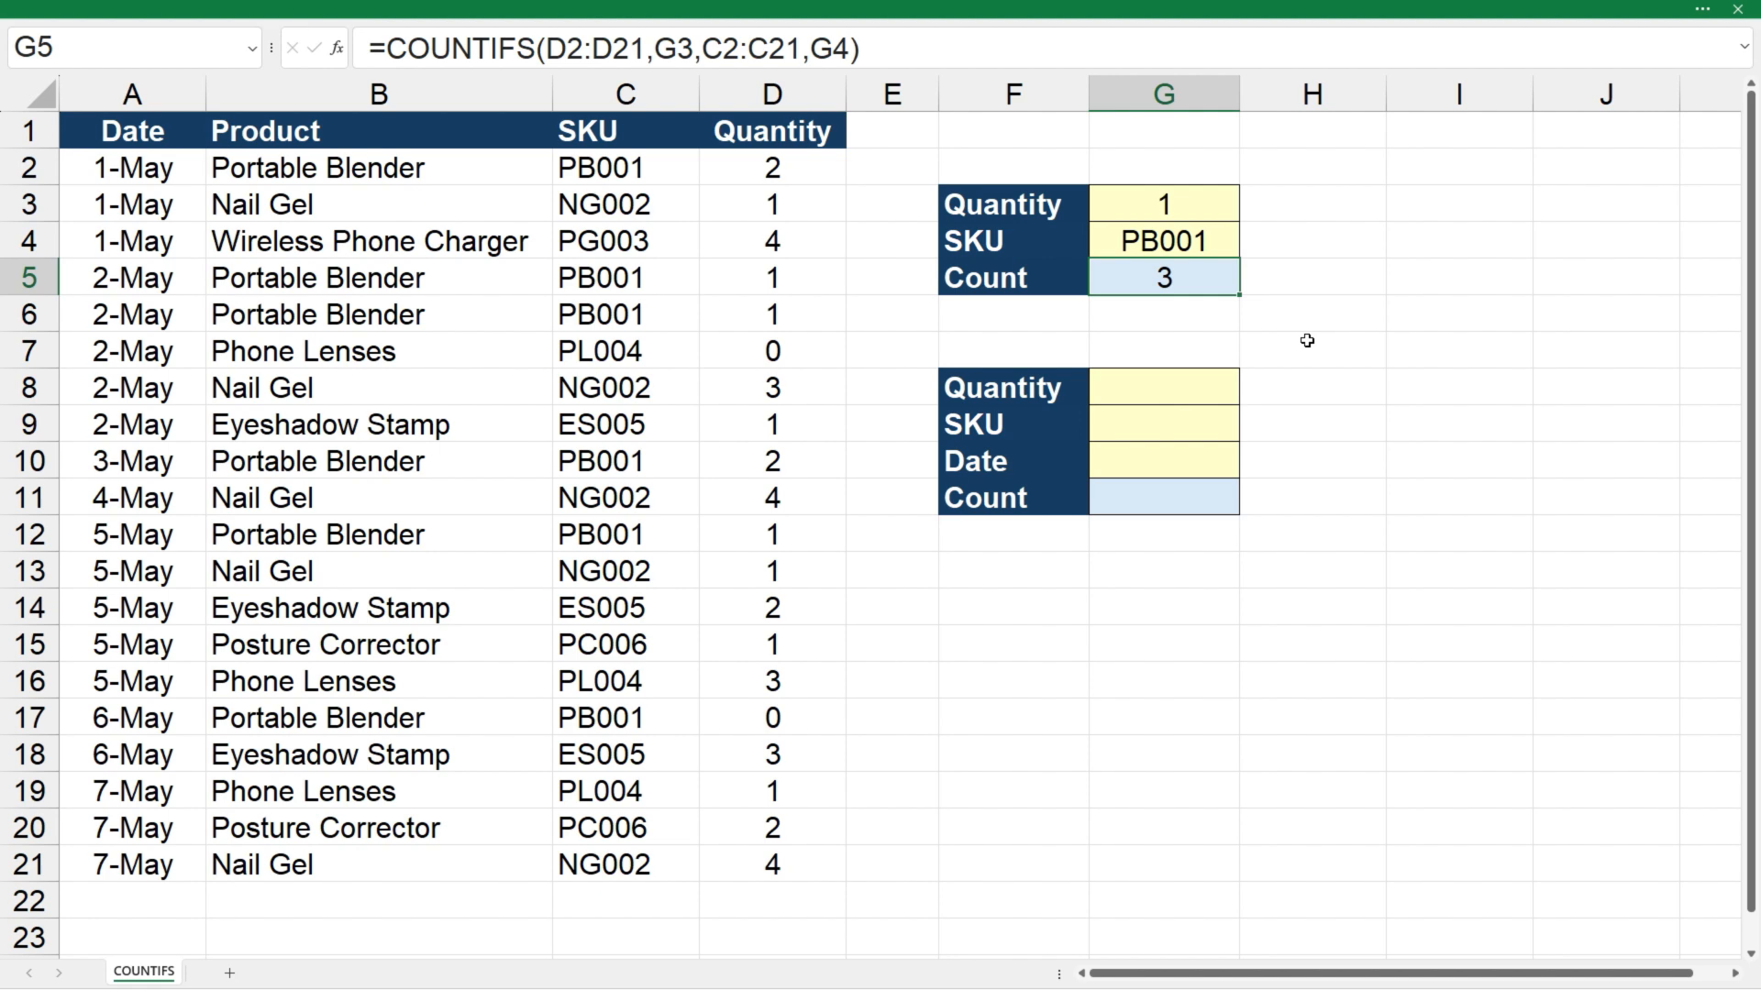
# Fill in the second criteria table with quantity 1, SKU PB001 and date 2-May in G8:G10
pyautogui.click(1174, 393)
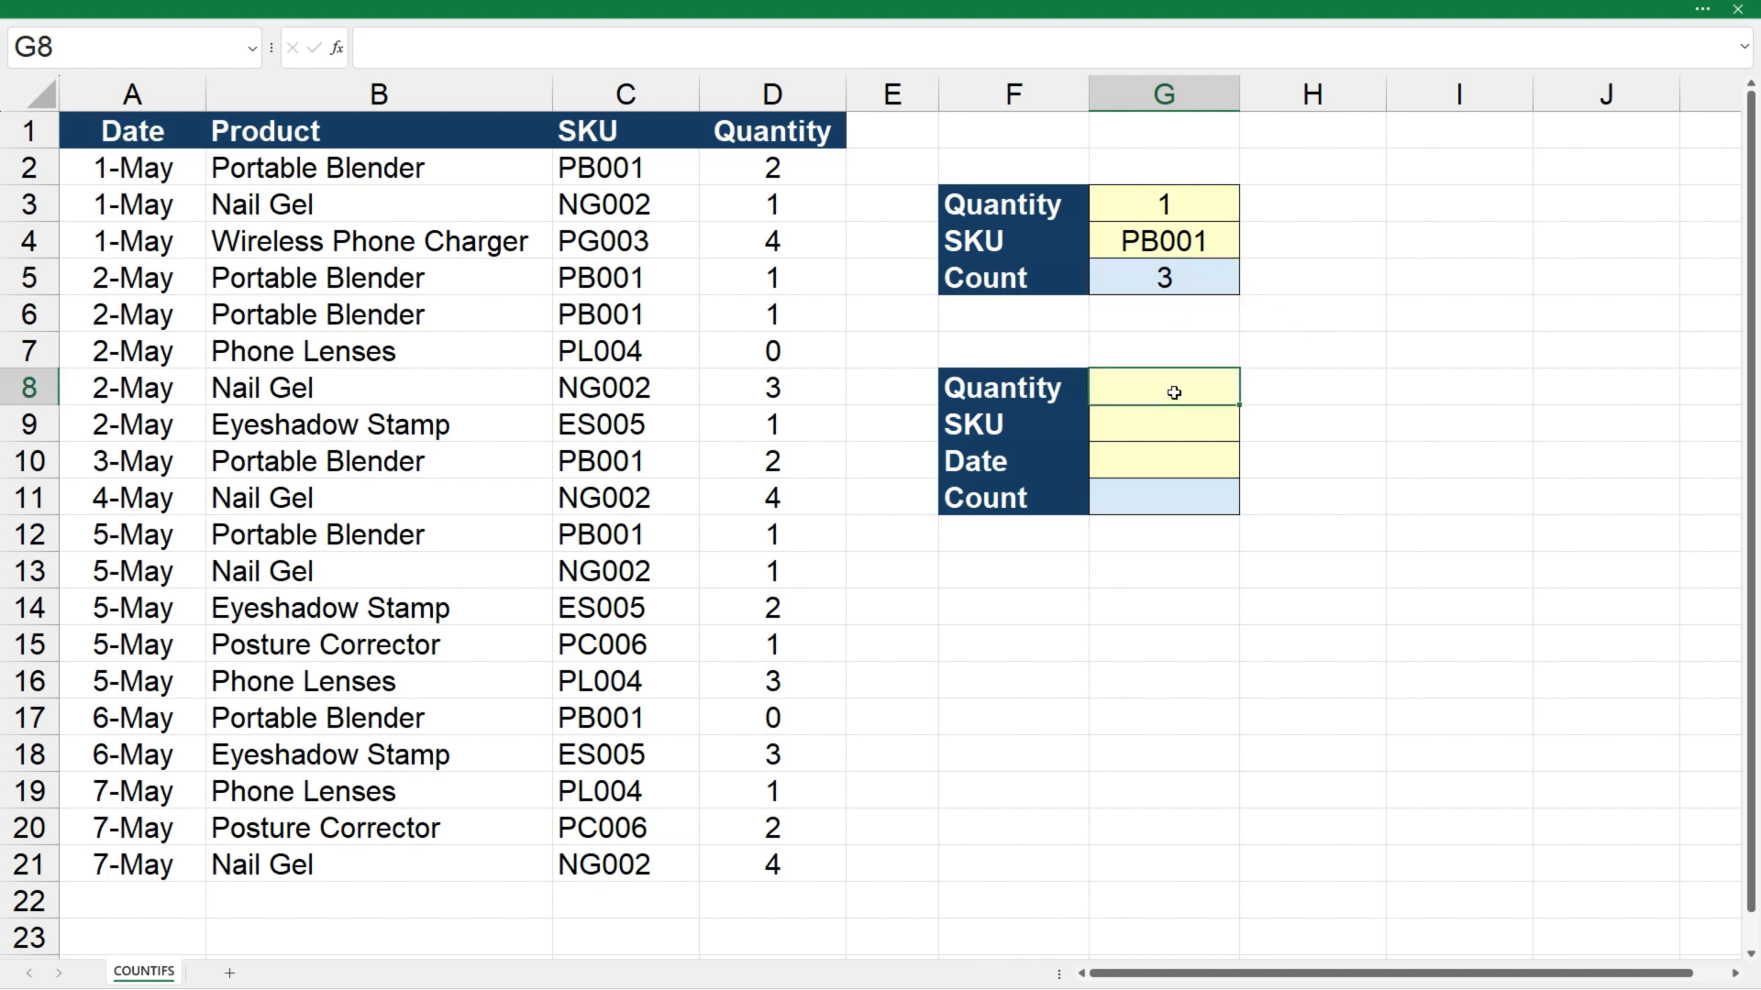
pyautogui.write('1')
pyautogui.press('Return')
pyautogui.write('PB001')
pyautogui.press('Return')
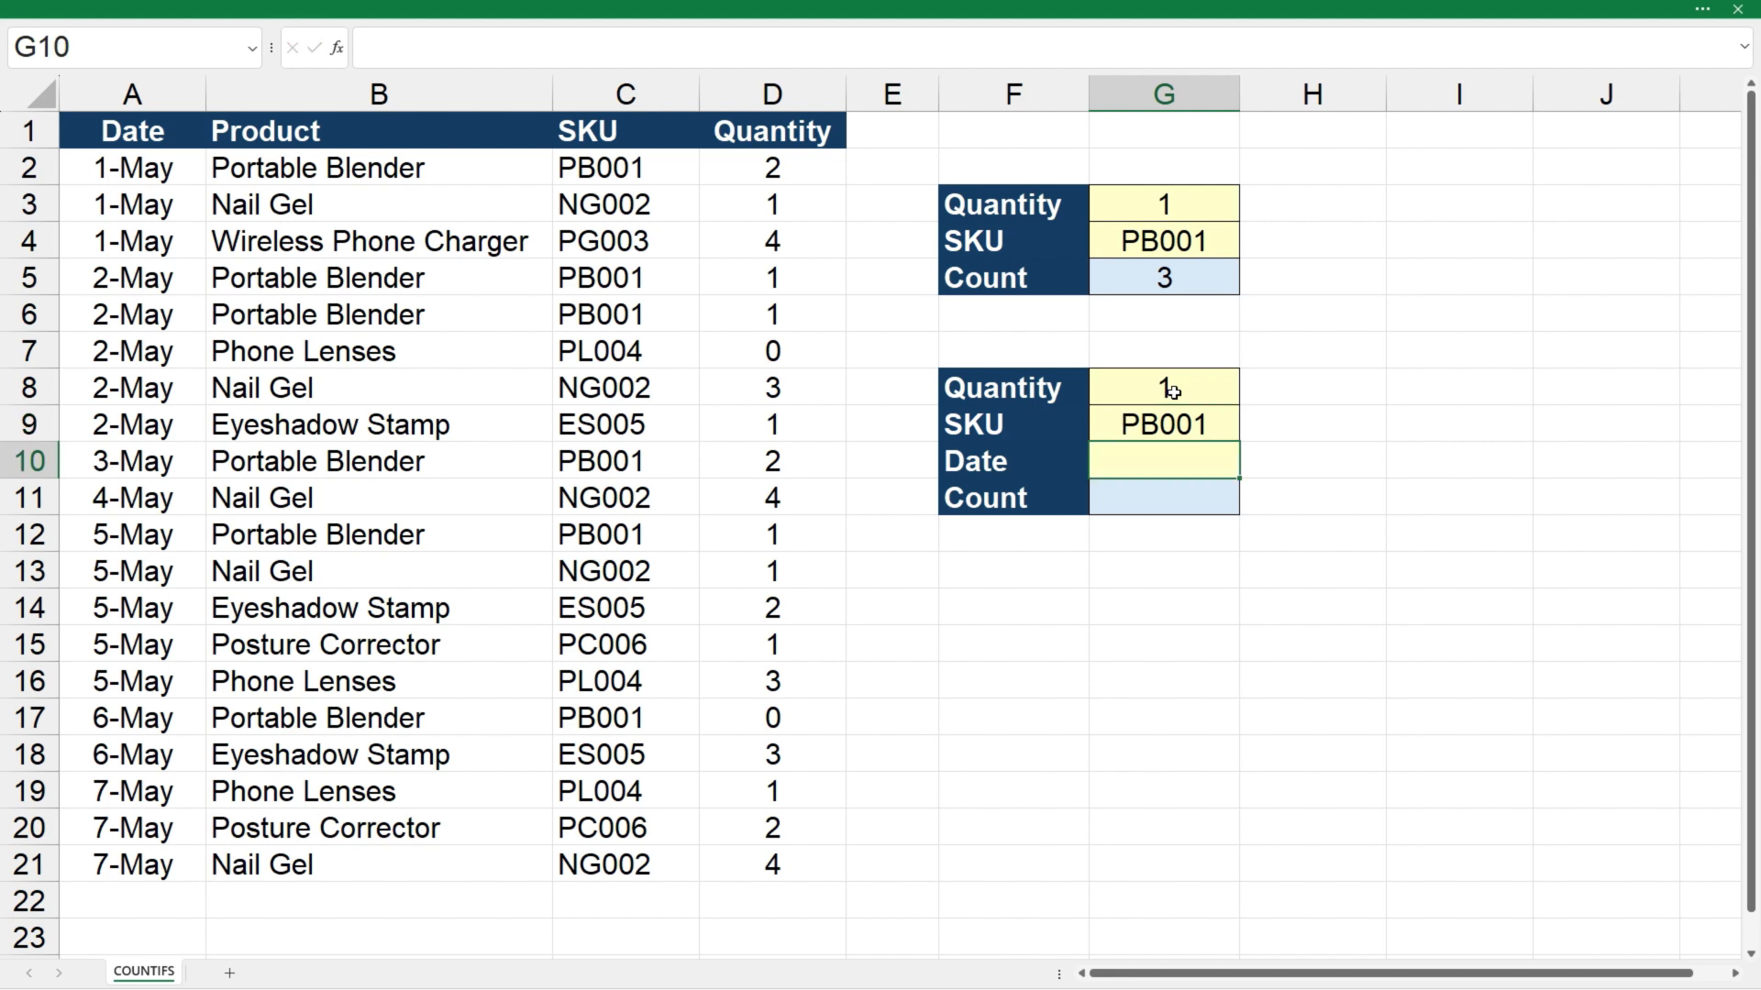
pyautogui.write('2-may')
pyautogui.press('Return')
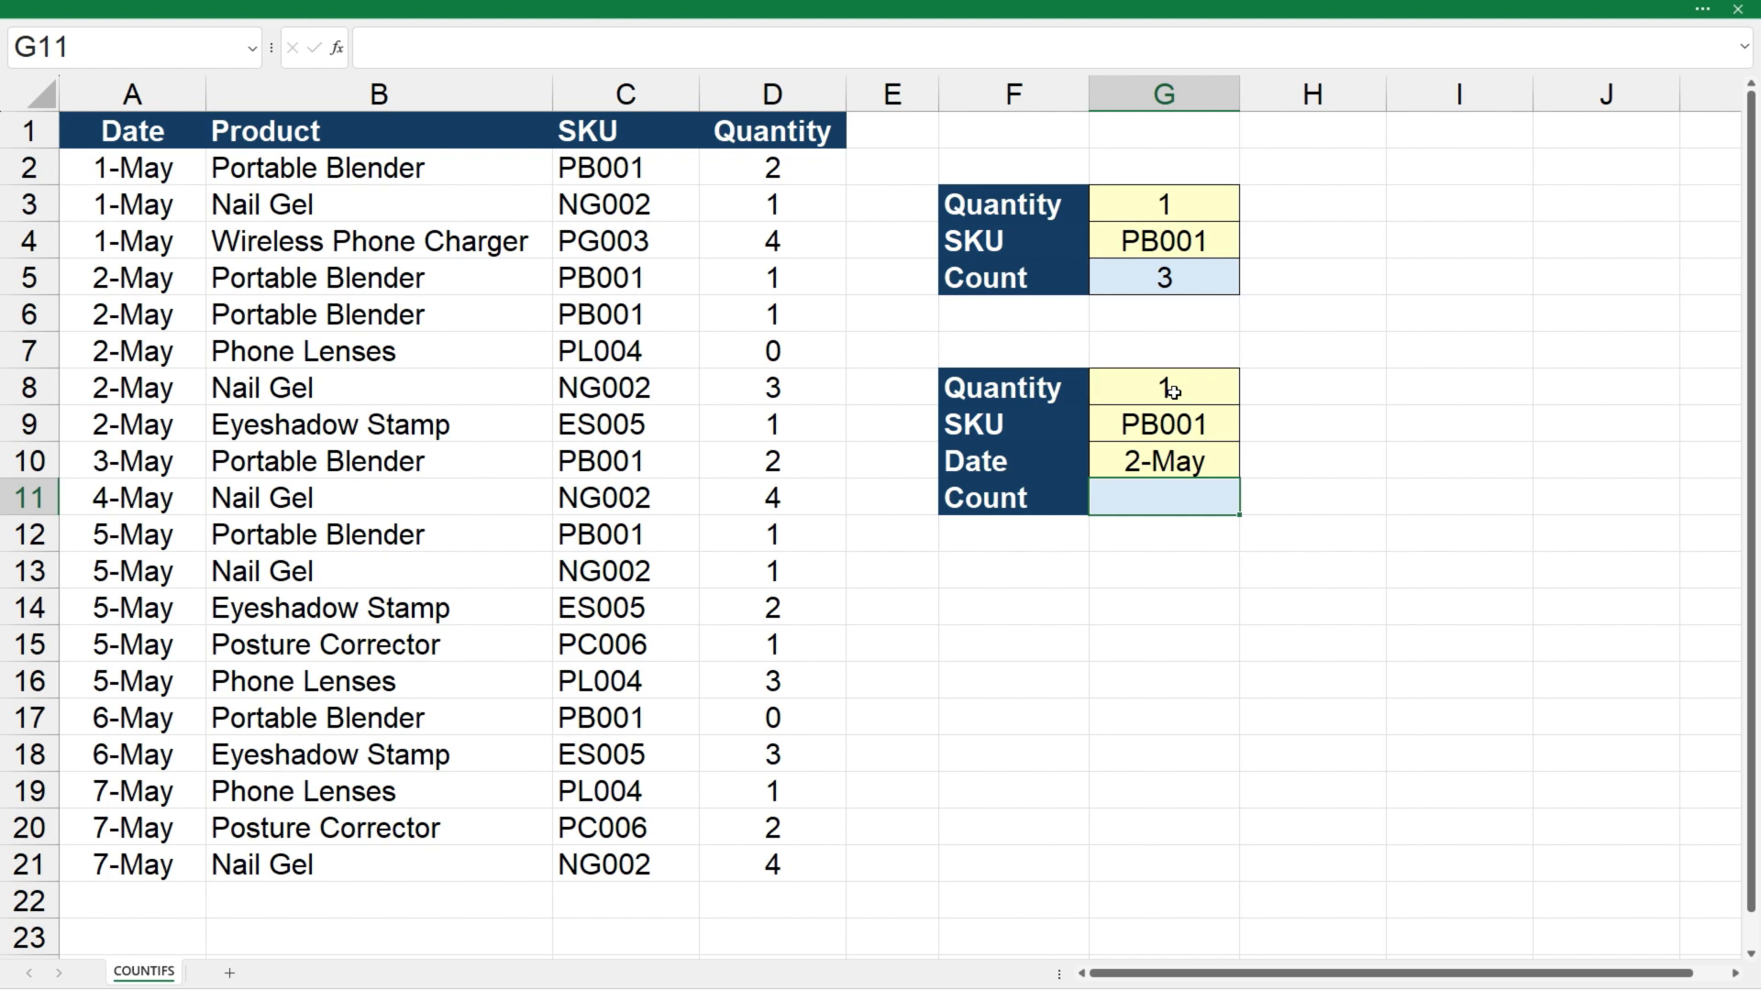
# Enter a COUNTIFS formula in G11 matching quantities D2:D21 to G8 and SKUs C2:C21 to G9
pyautogui.write('=countifs(')
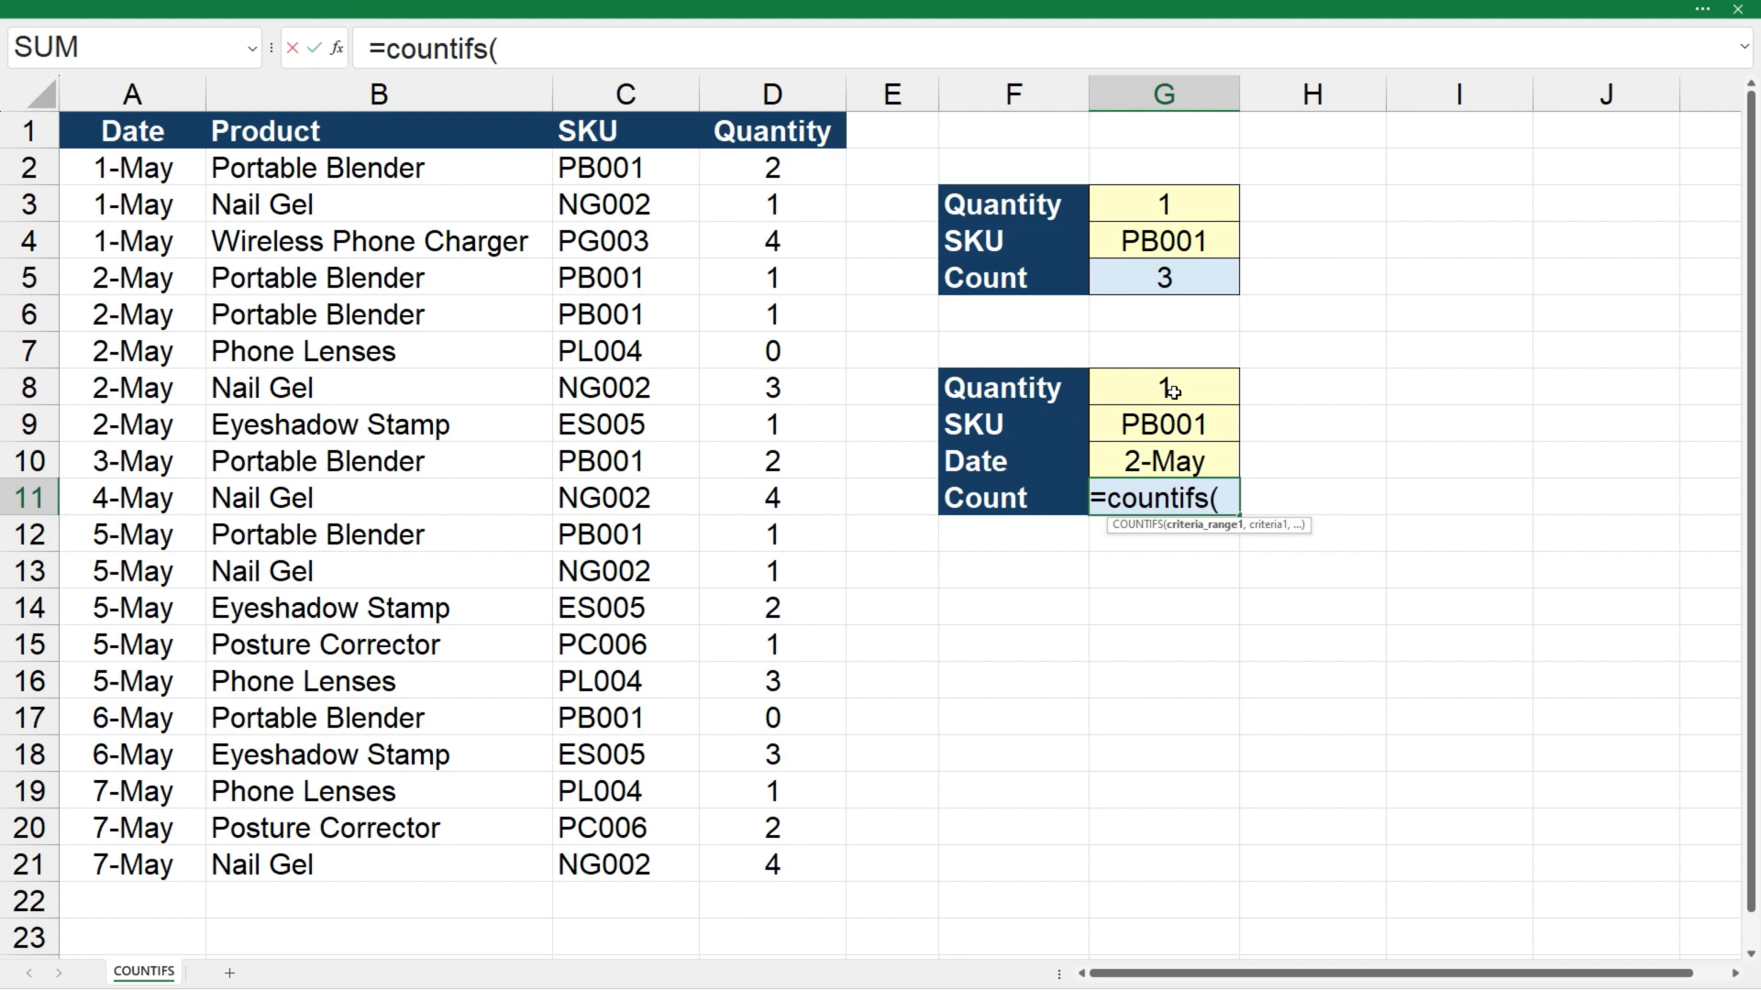
pyautogui.moveTo(759, 174); pyautogui.dragTo(747, 858)
pyautogui.write(',')
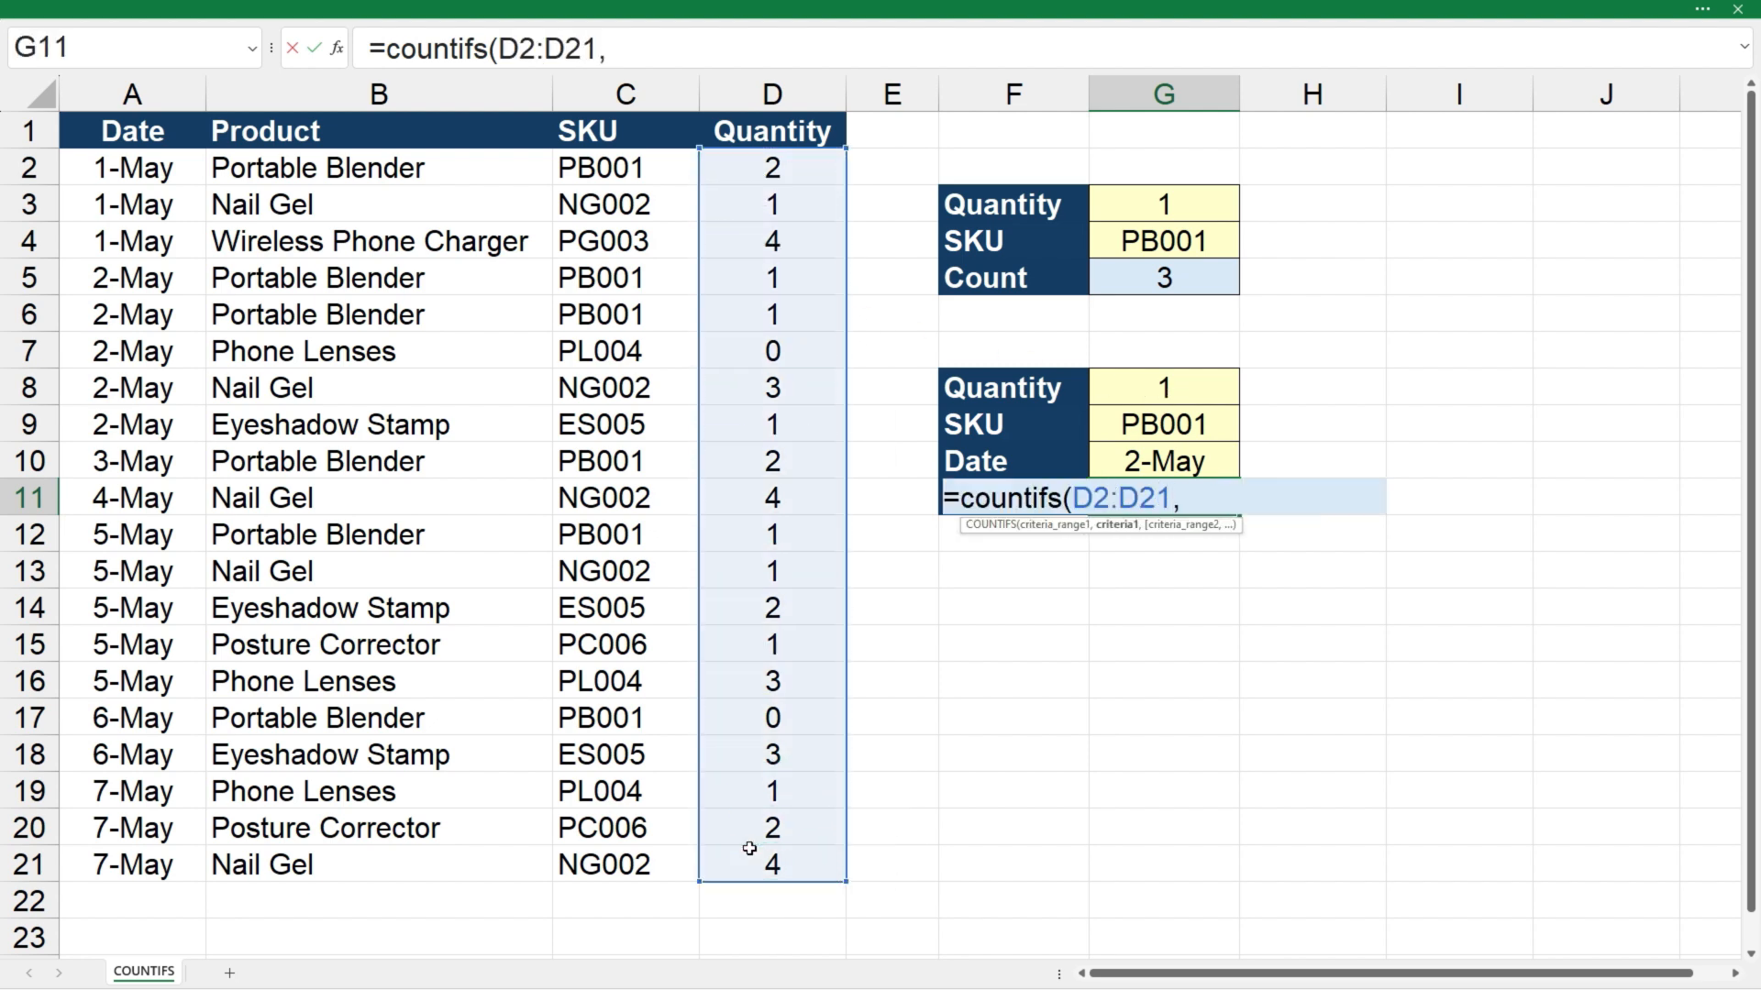
pyautogui.click(1195, 396)
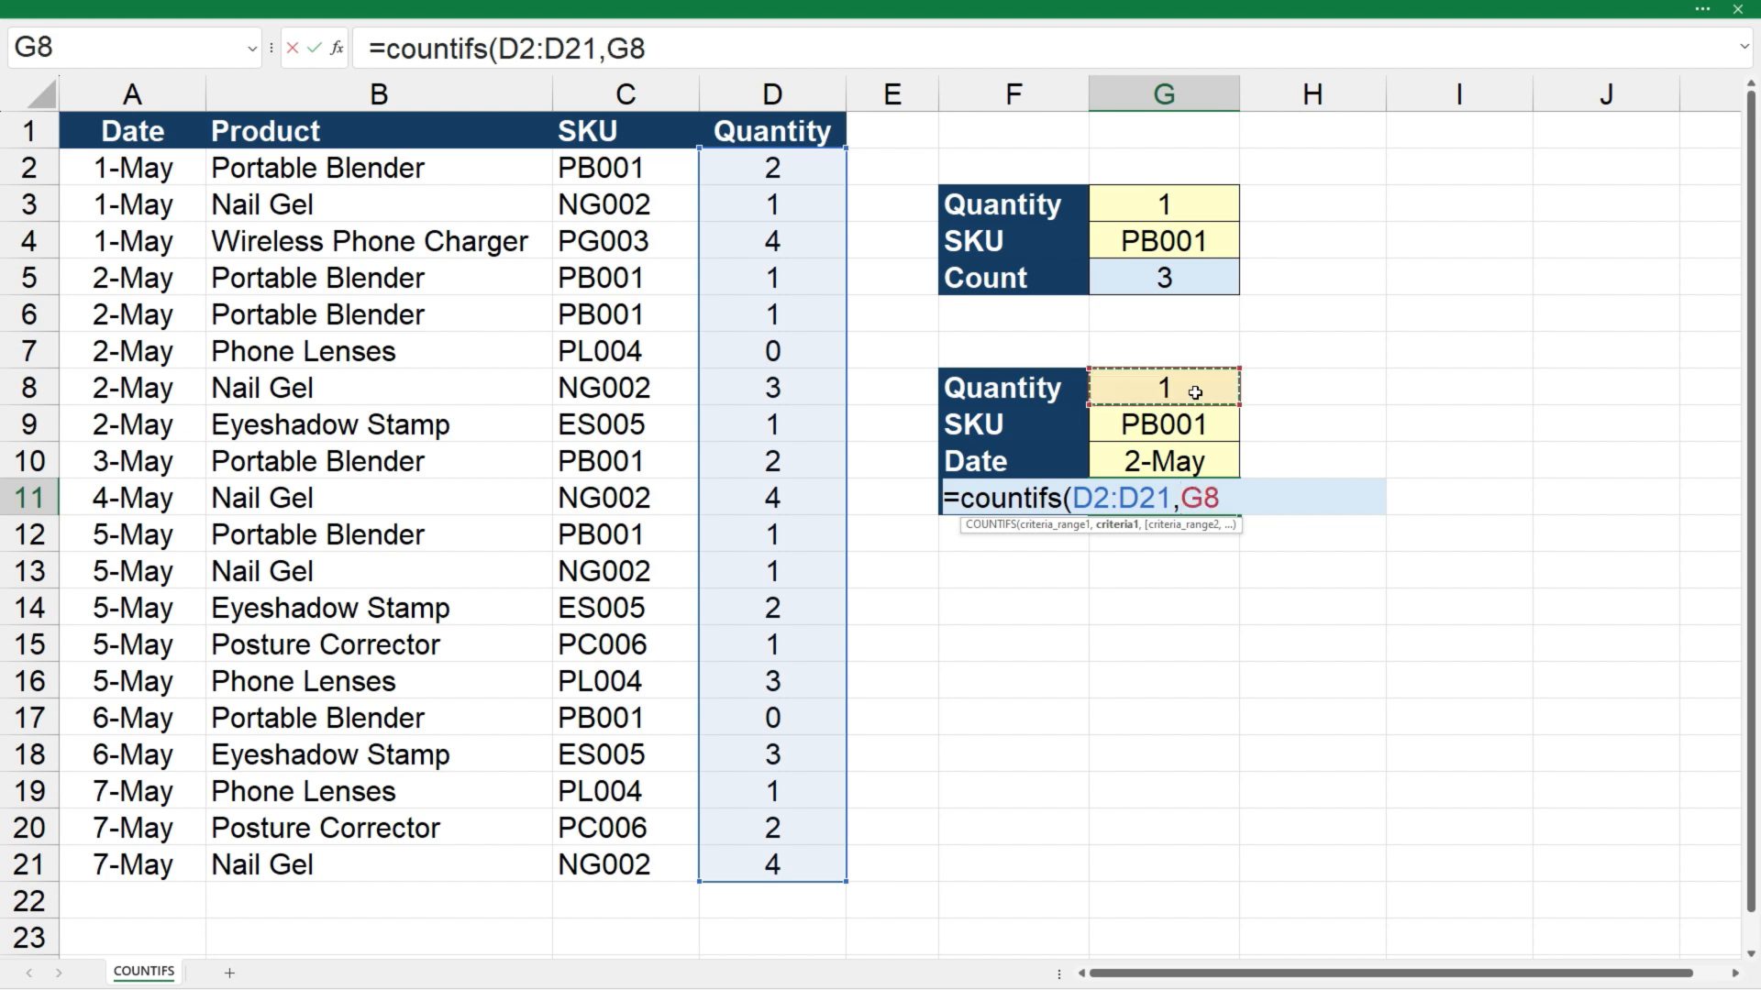
pyautogui.write(',')
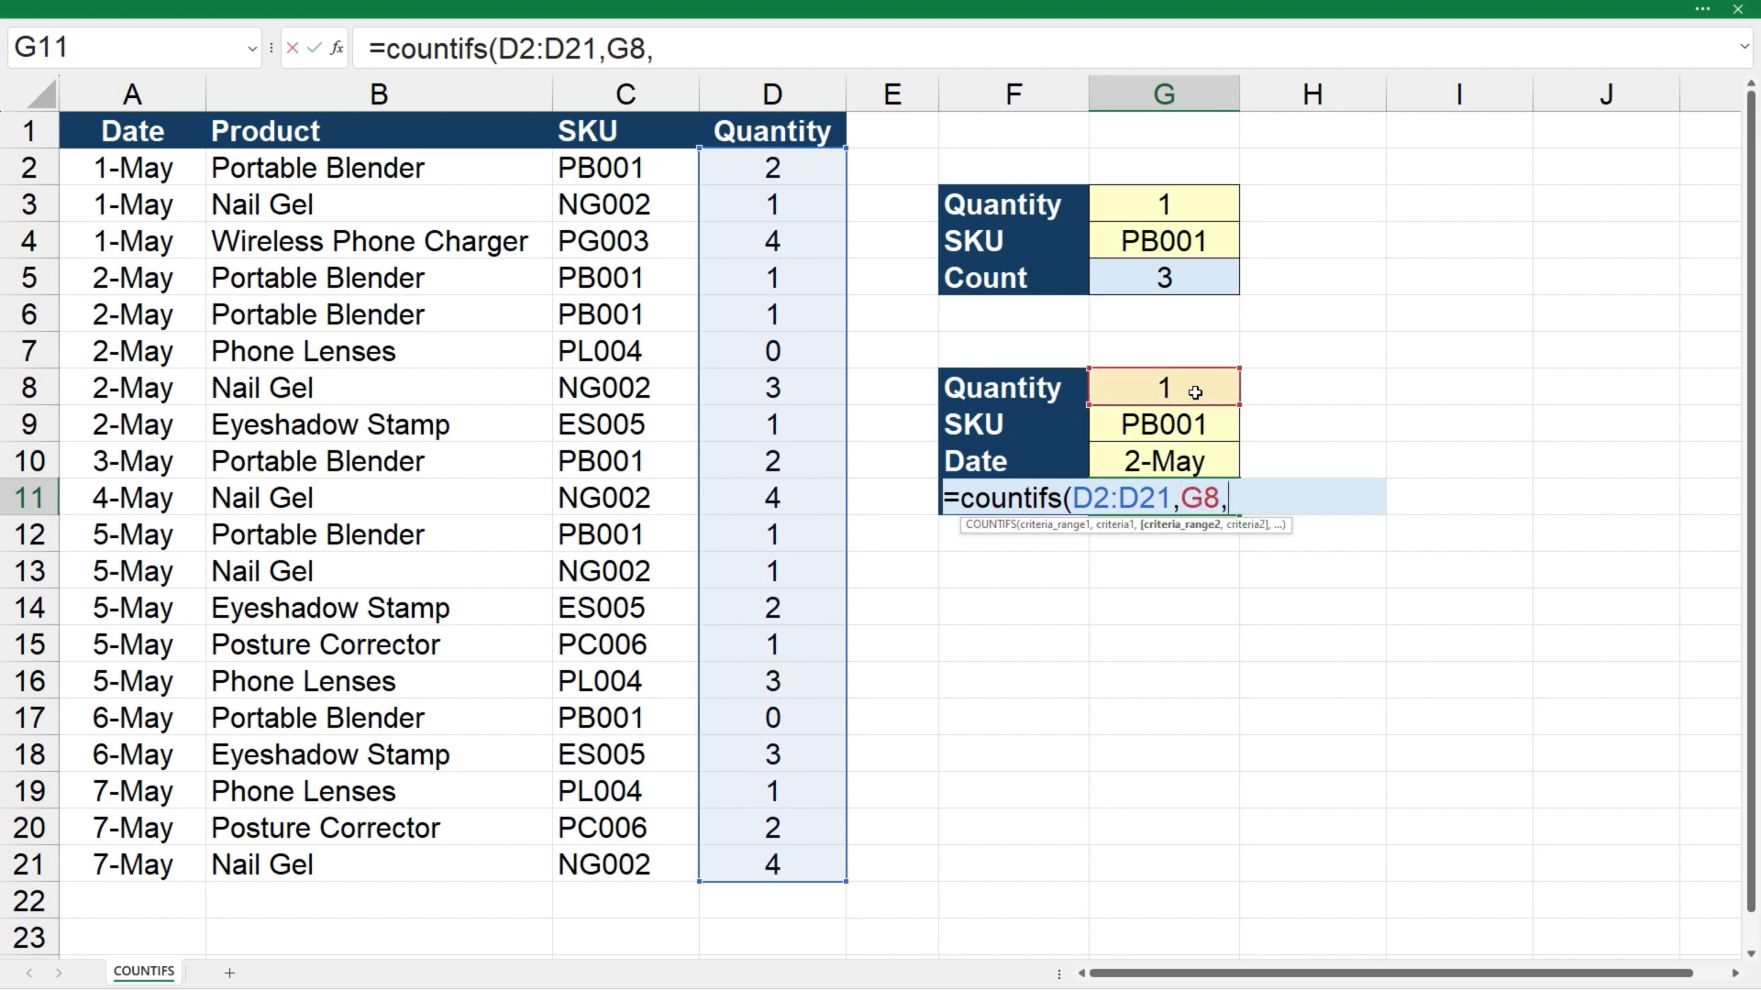
pyautogui.moveTo(661, 174); pyautogui.dragTo(642, 866)
pyautogui.write(',')
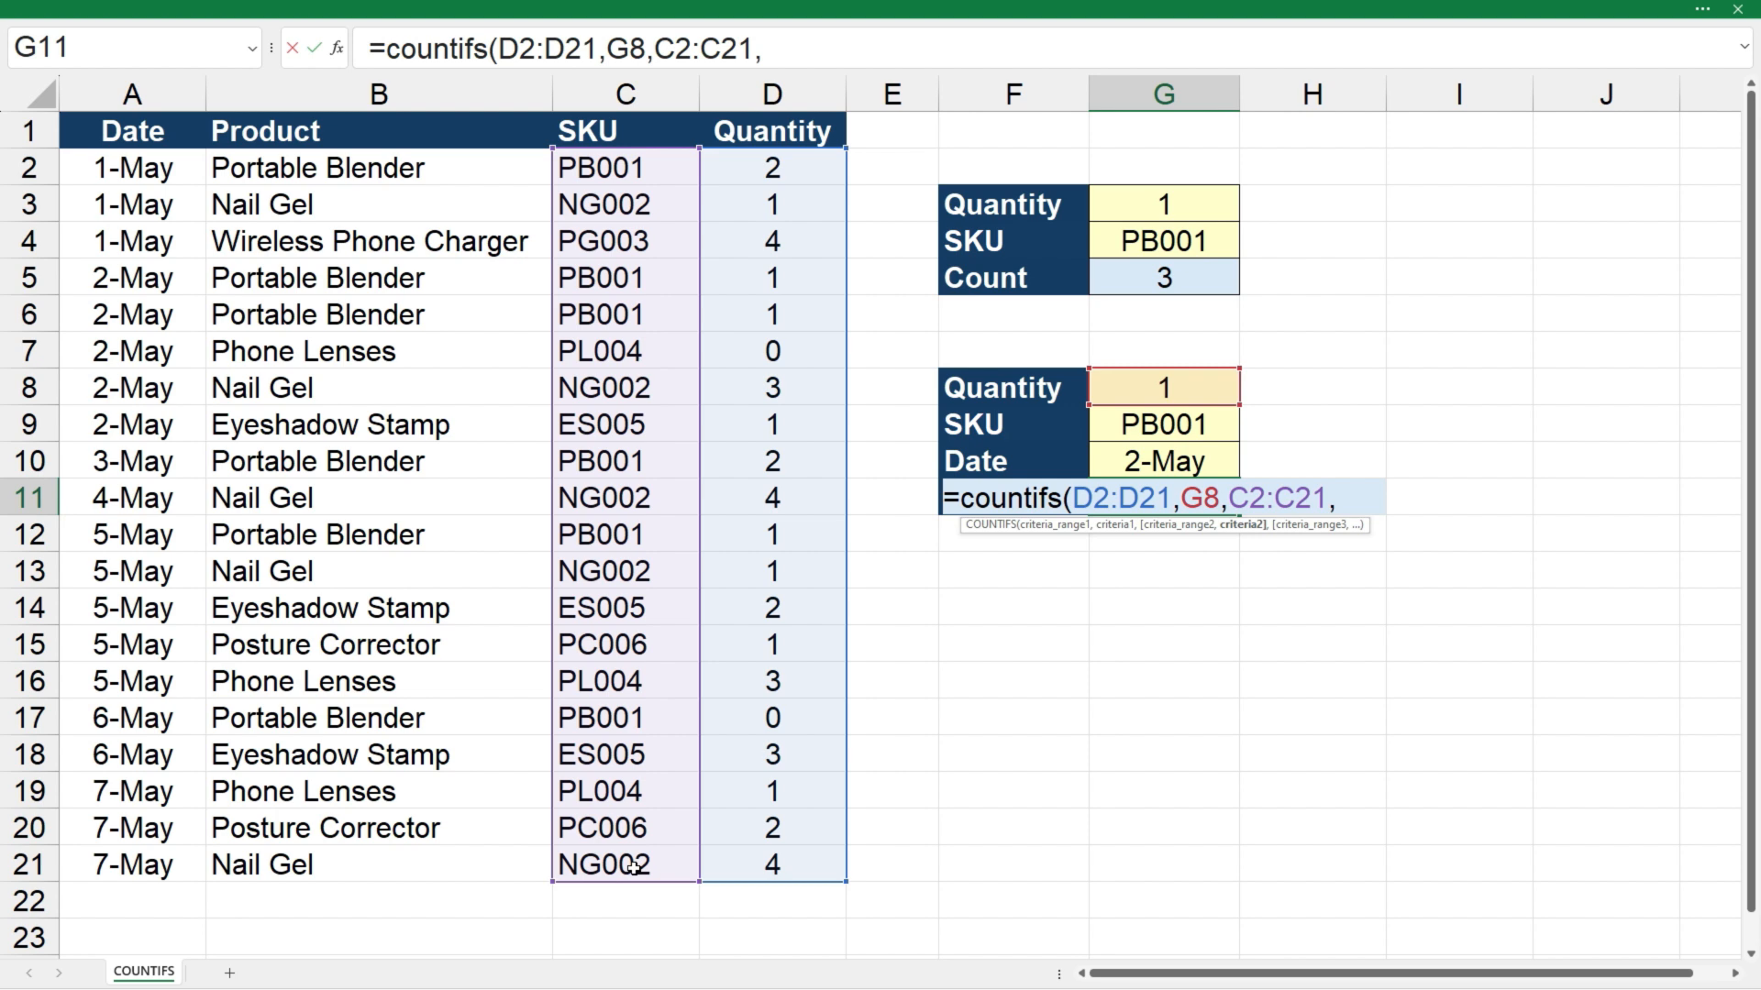
pyautogui.click(1172, 429)
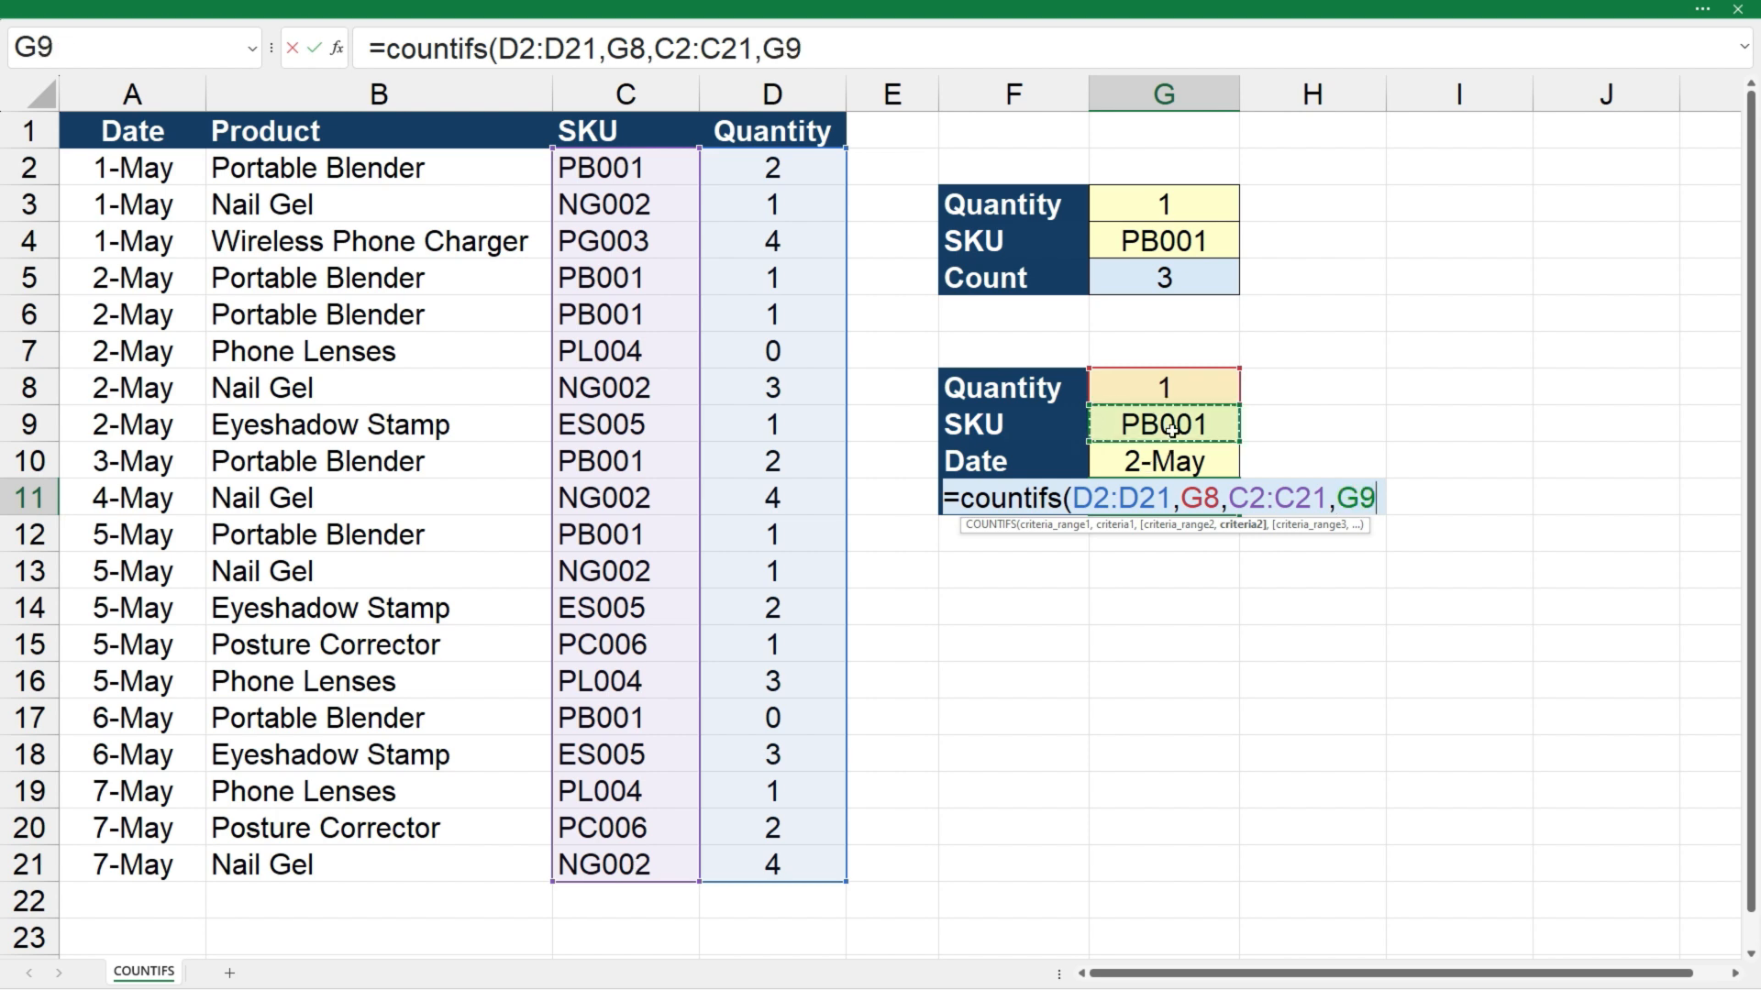
pyautogui.write(')')
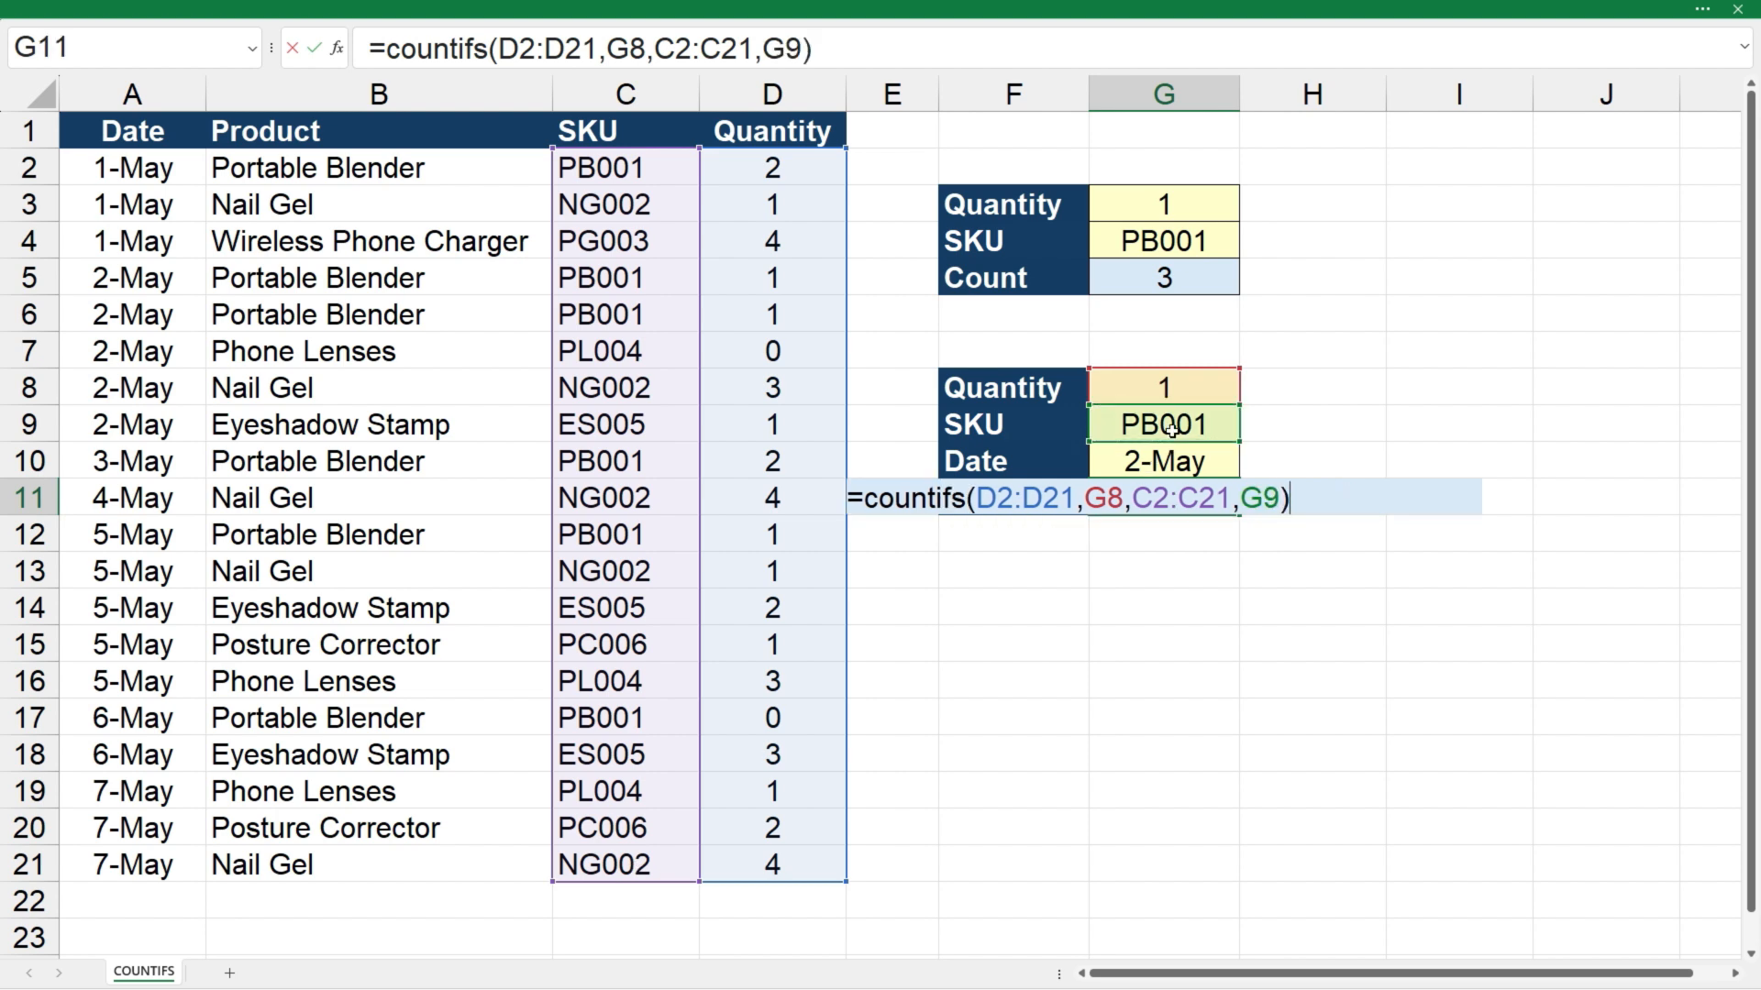
pyautogui.press('Return')
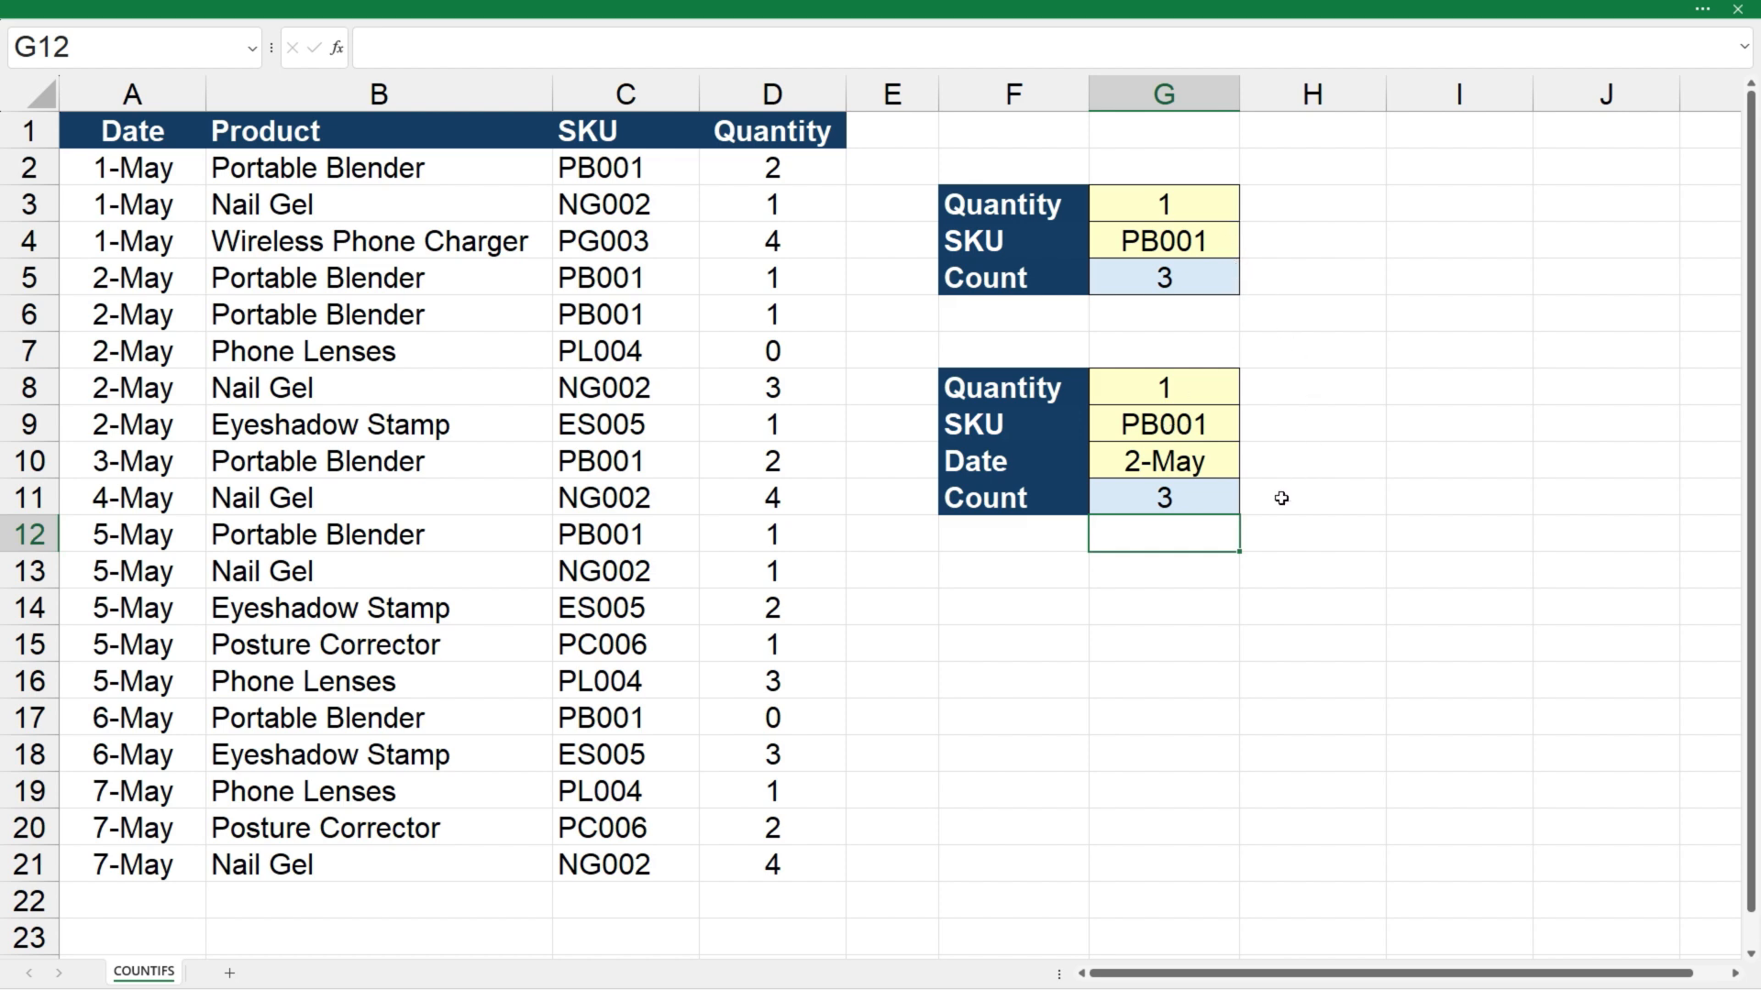
# Add a third condition to the COUNTIFS formula in G11 matching dates A2:A21 to G10
pyautogui.click(1211, 499)
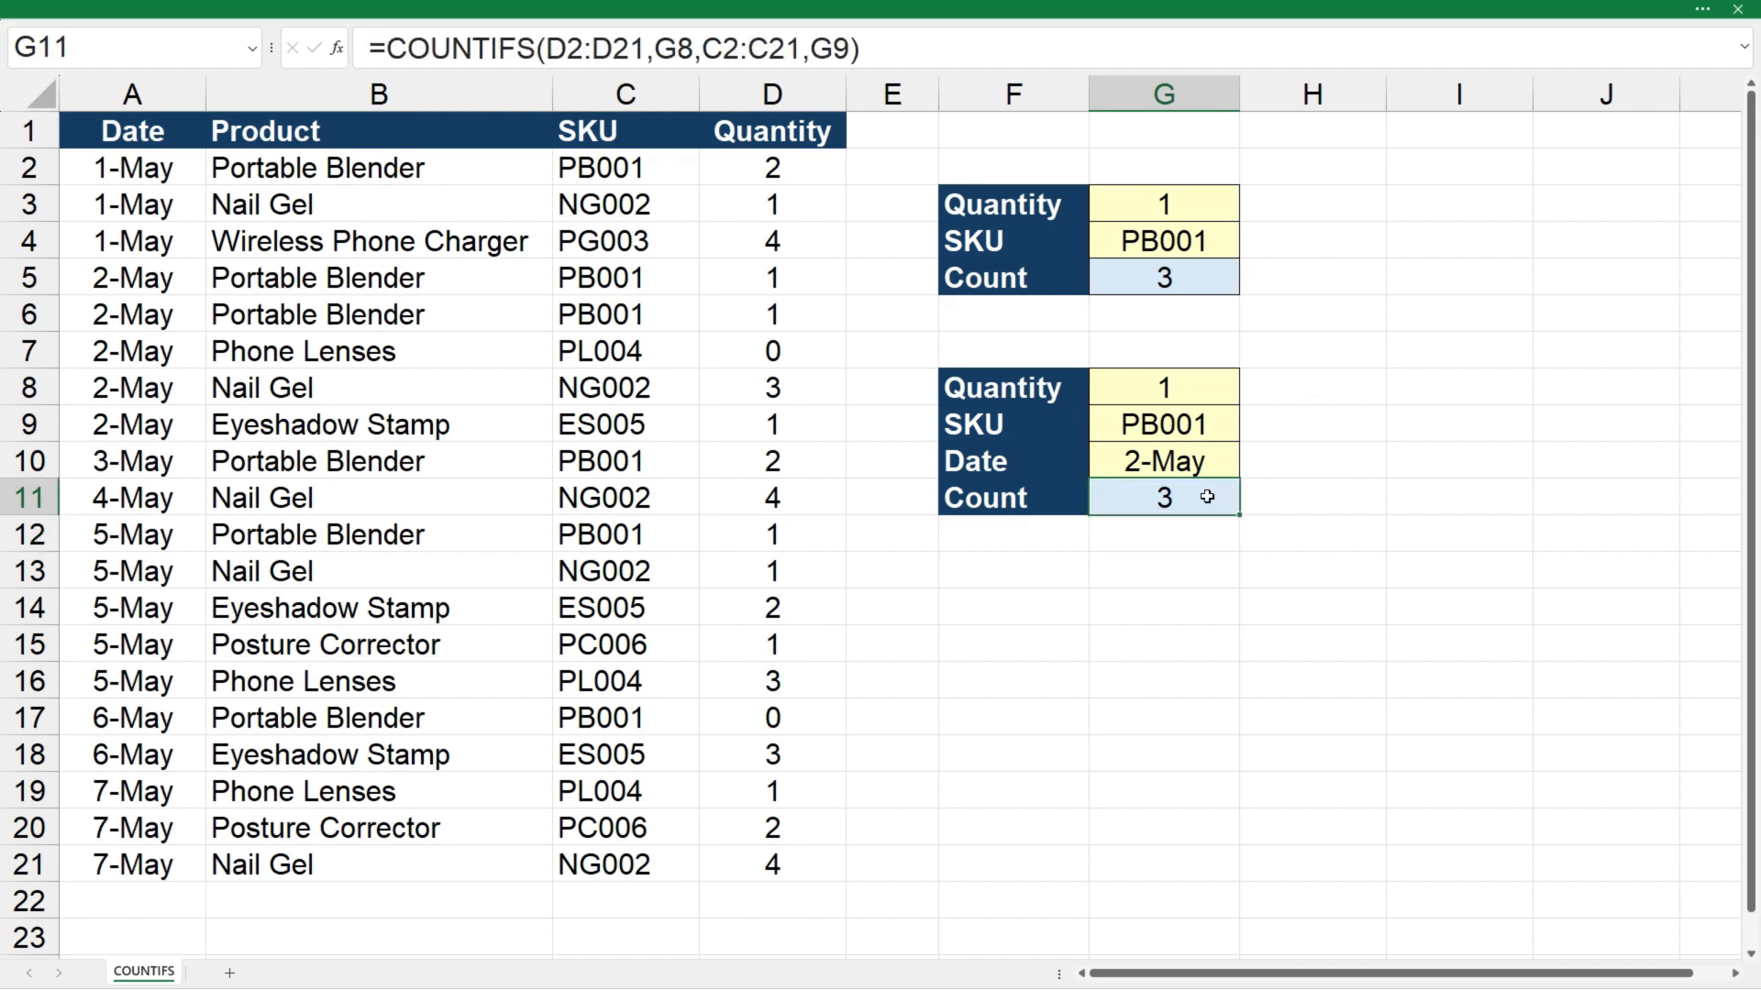
pyautogui.click(852, 45)
pyautogui.write(',')
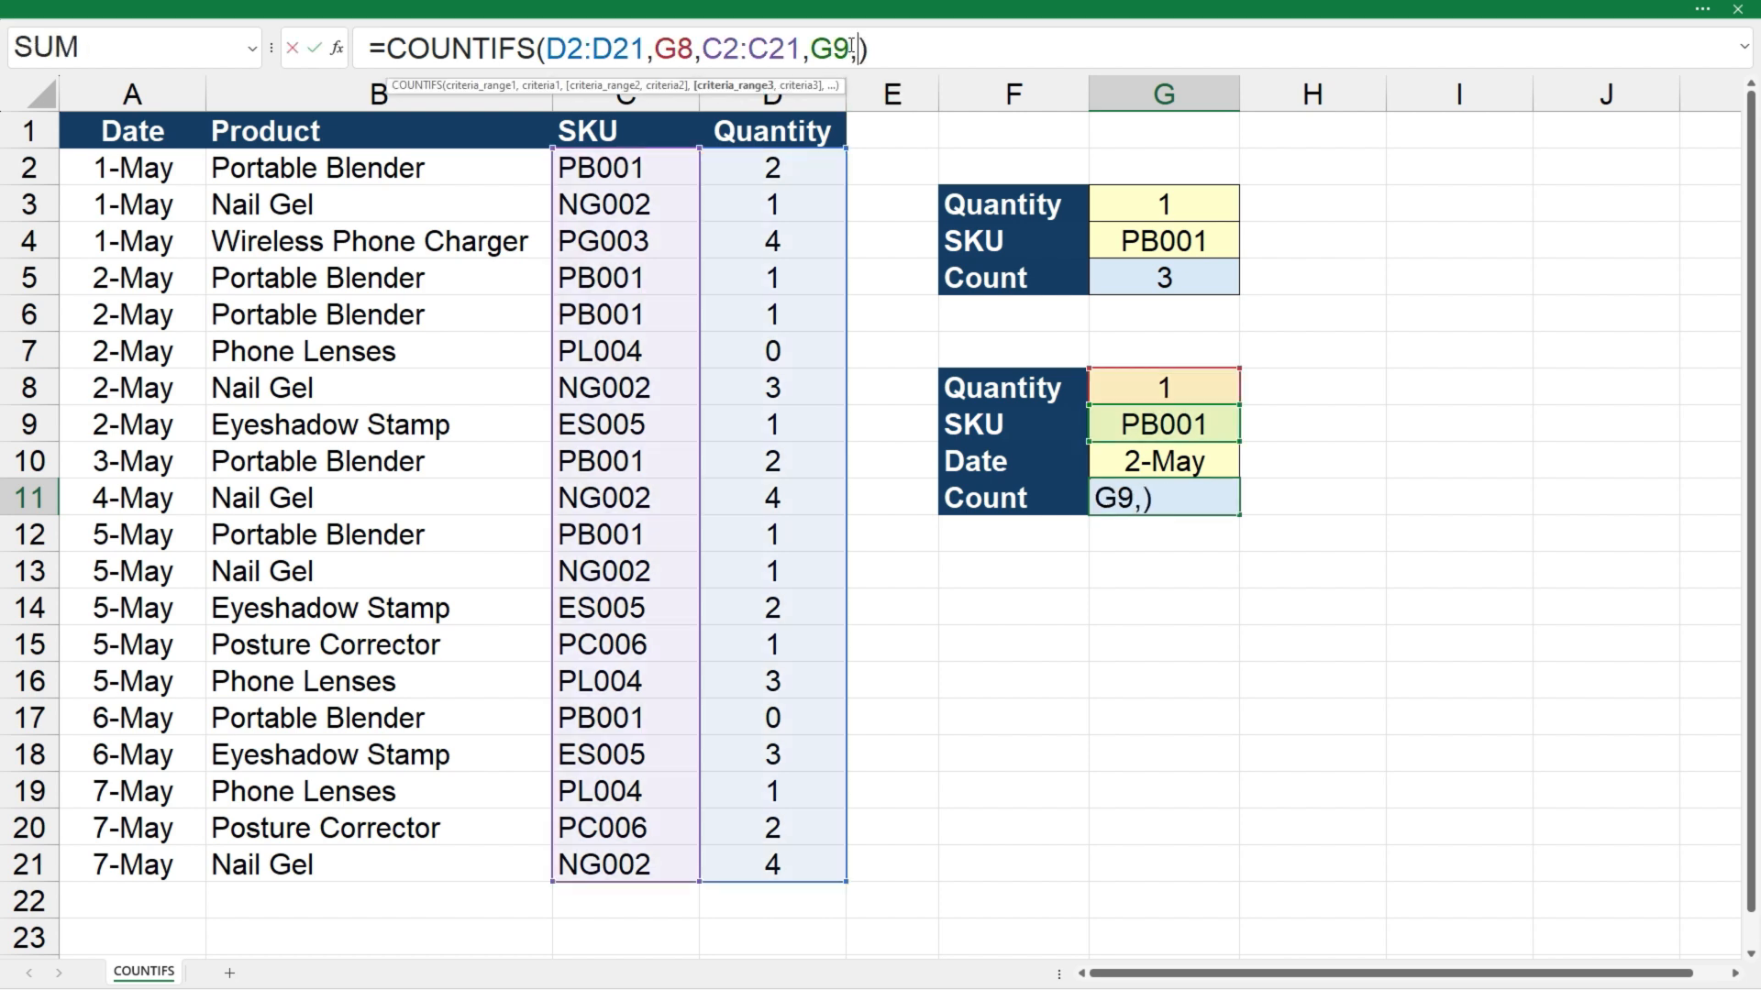
pyautogui.moveTo(151, 165); pyautogui.dragTo(142, 858)
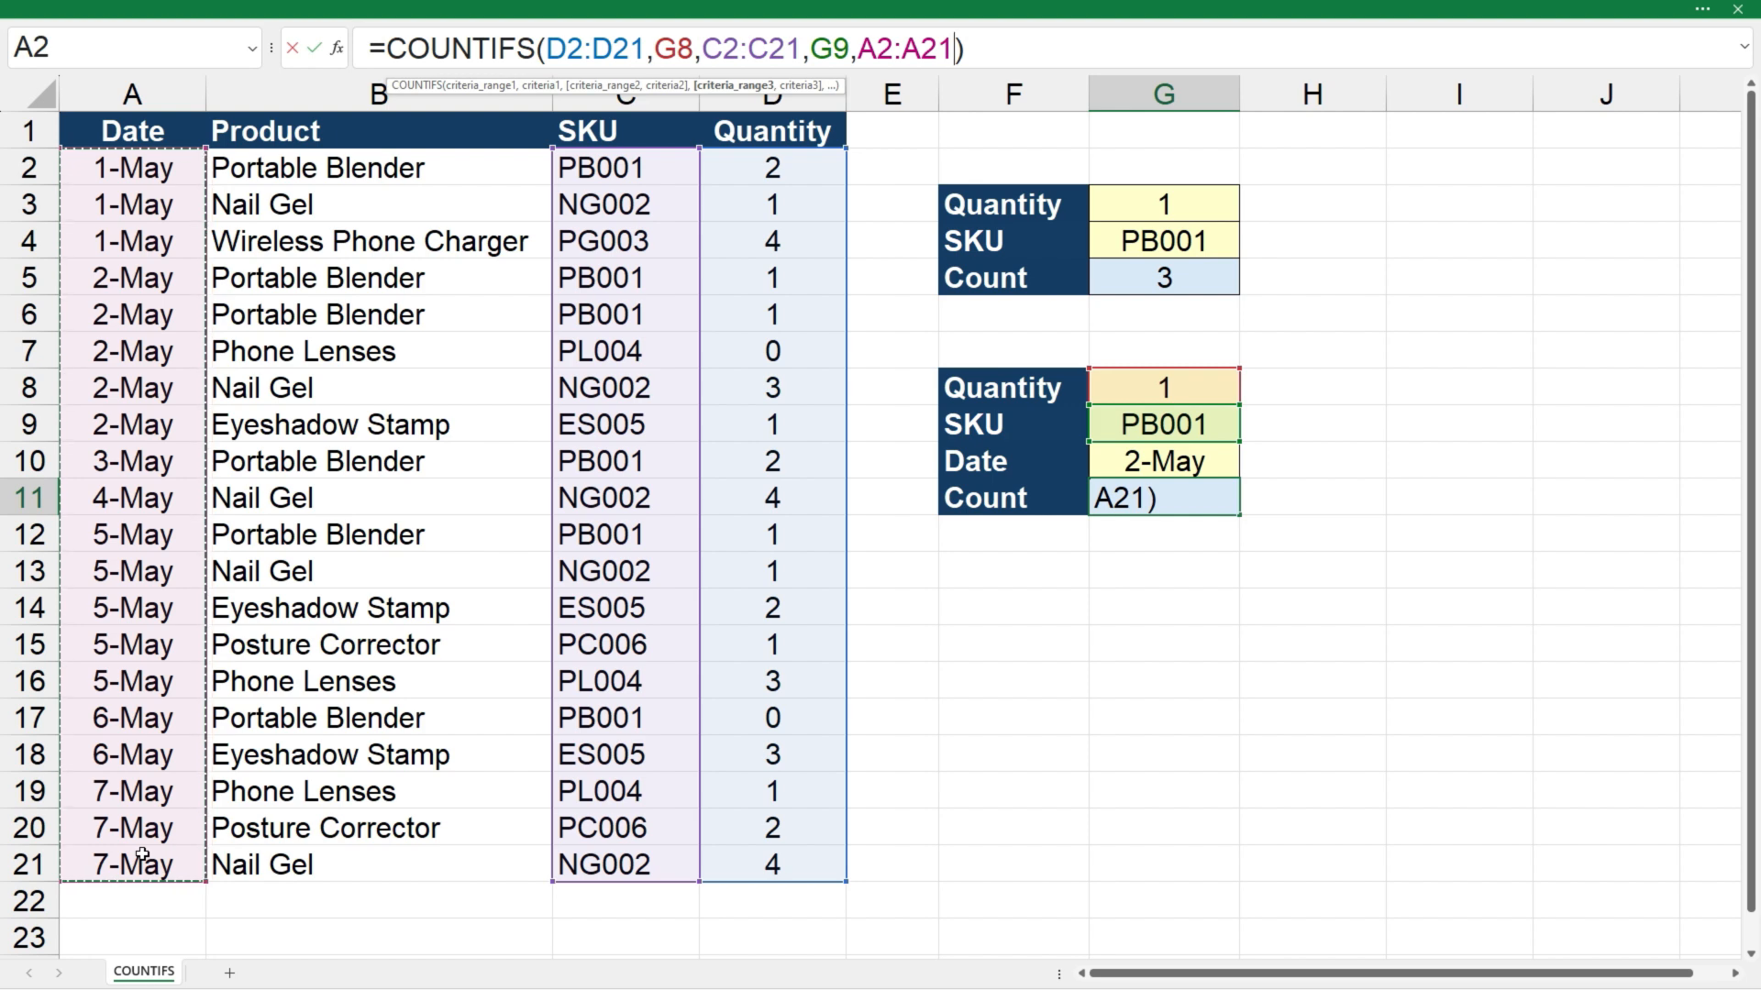
pyautogui.write(',')
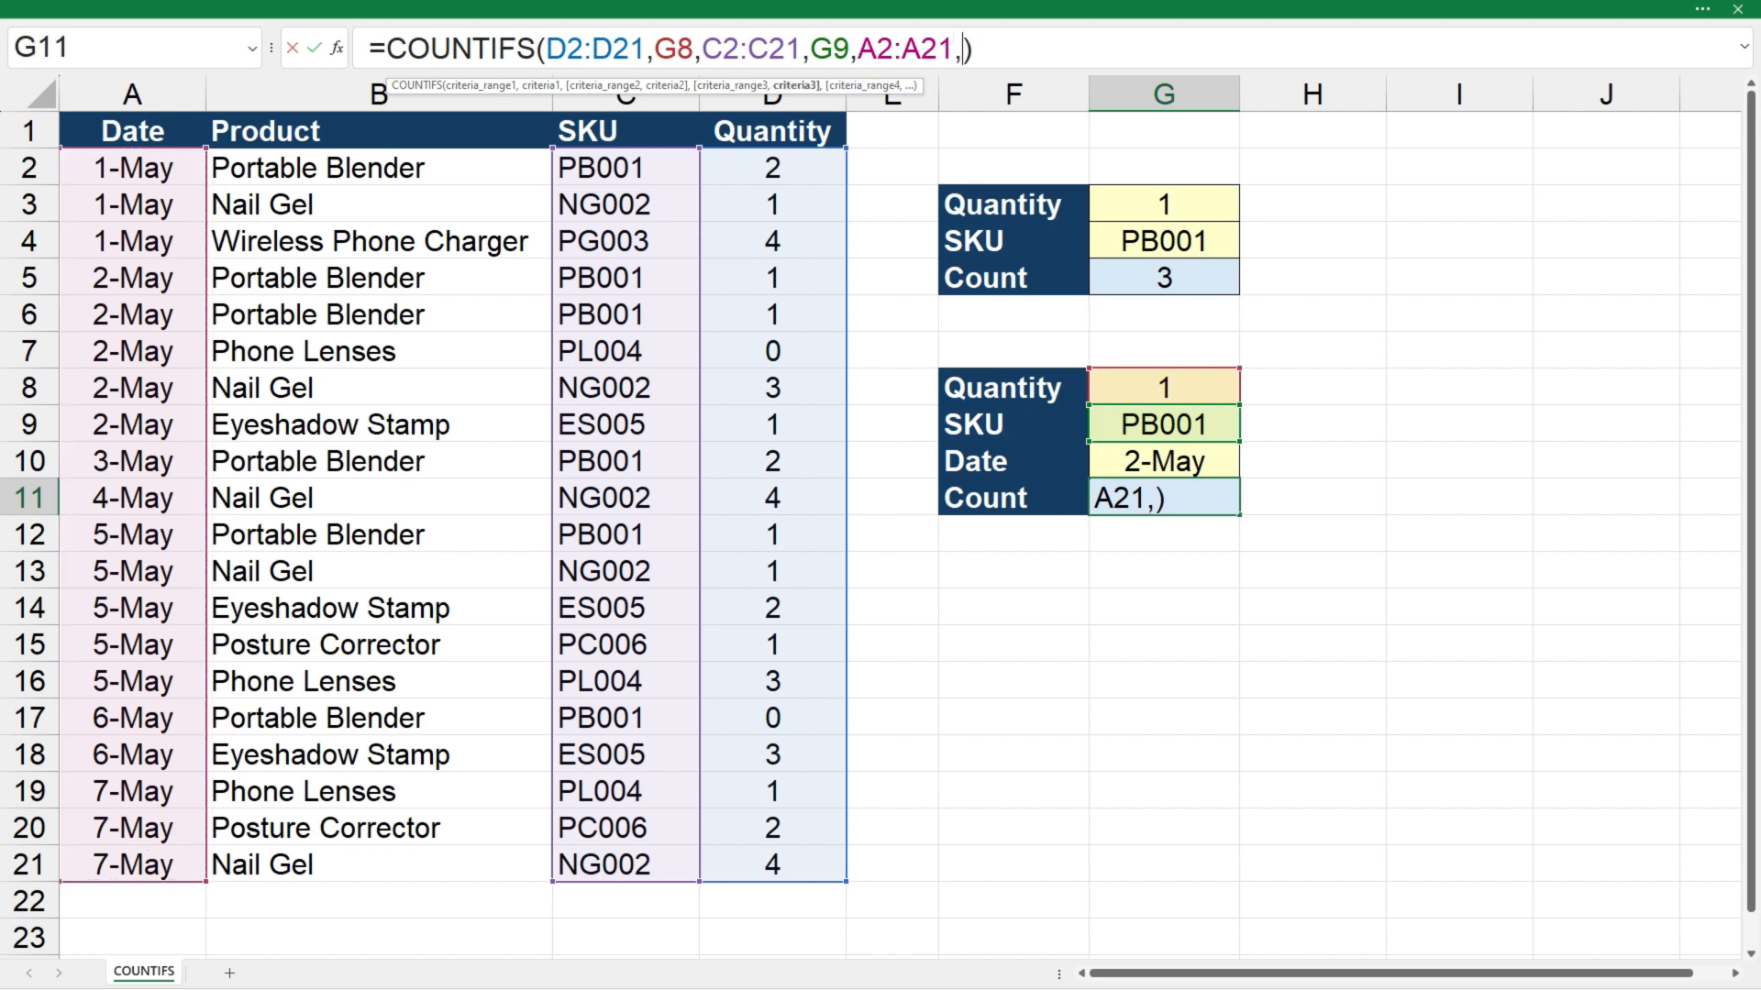
pyautogui.click(1160, 461)
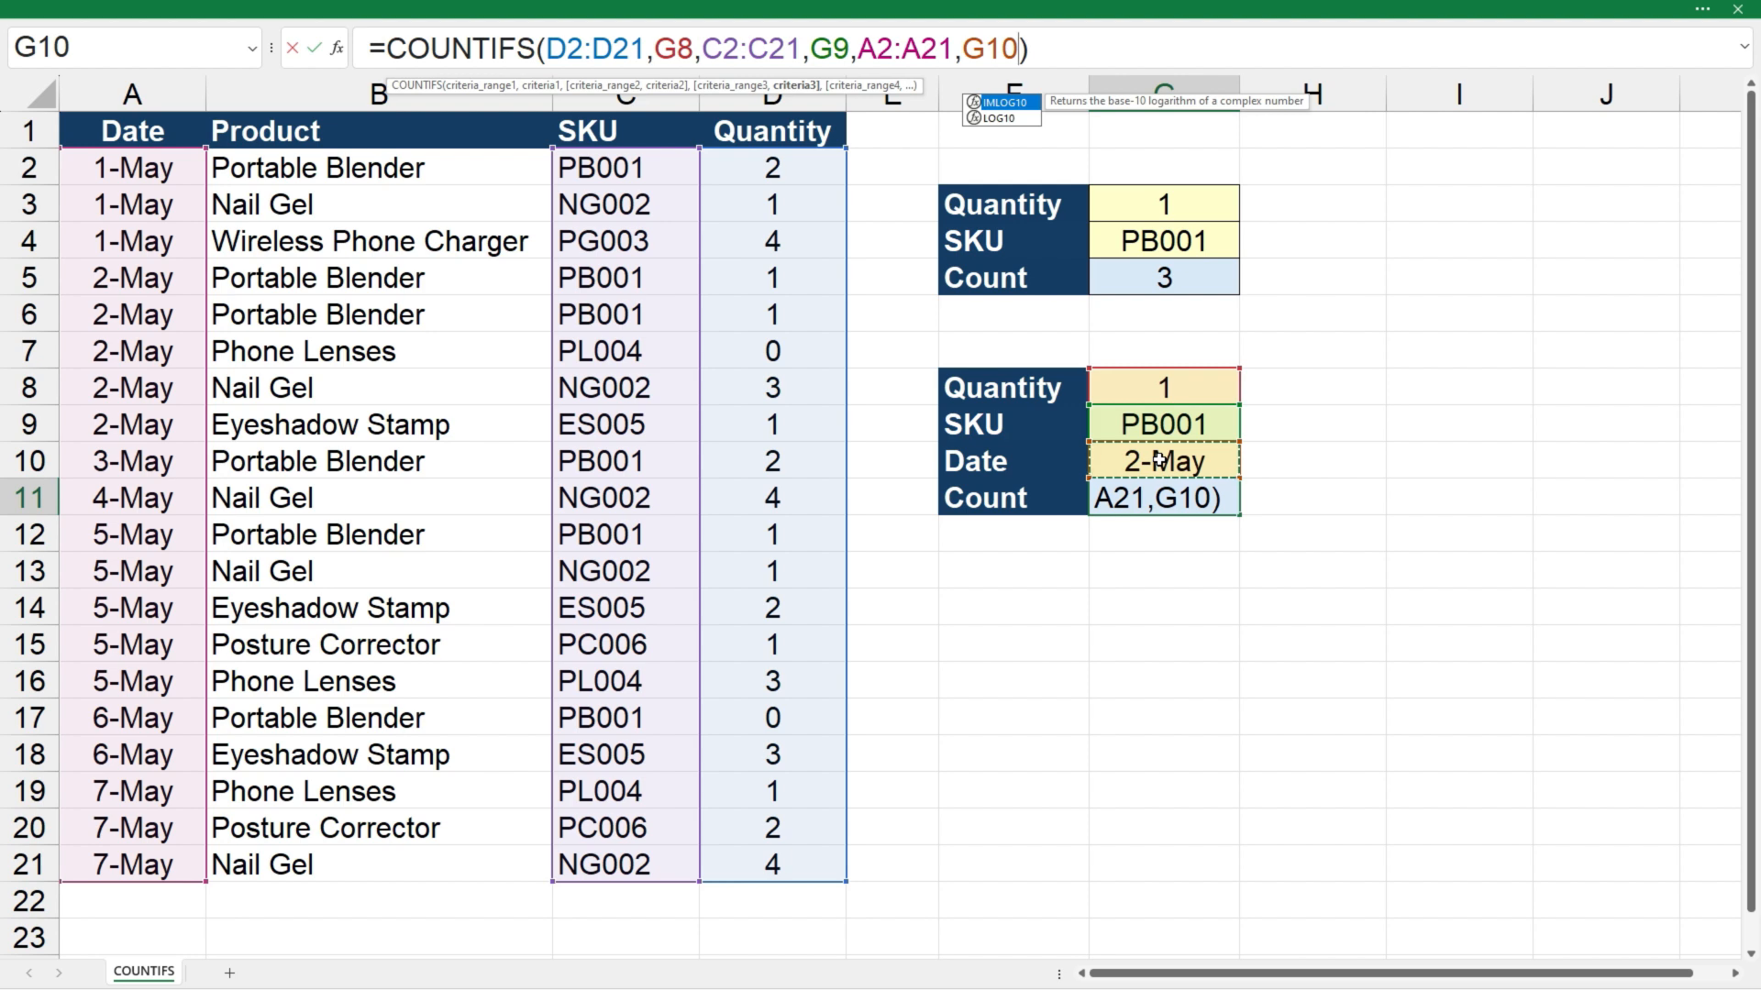
pyautogui.press('Return')
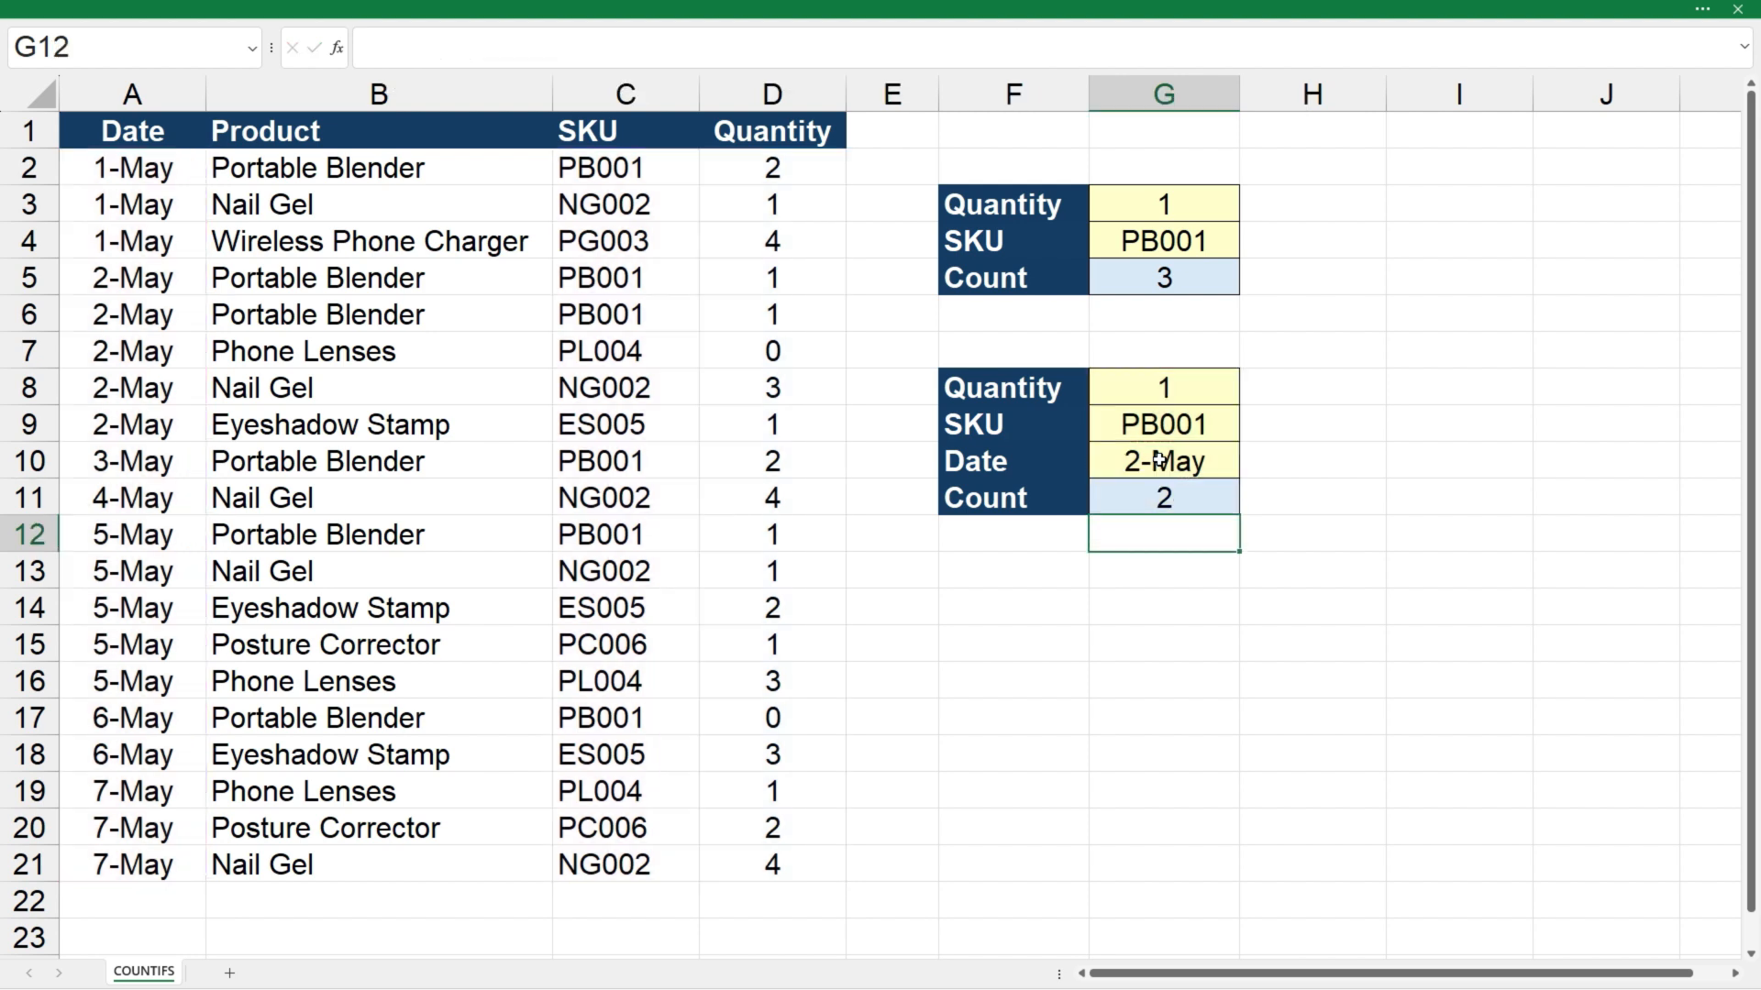
pyautogui.click(1160, 573)
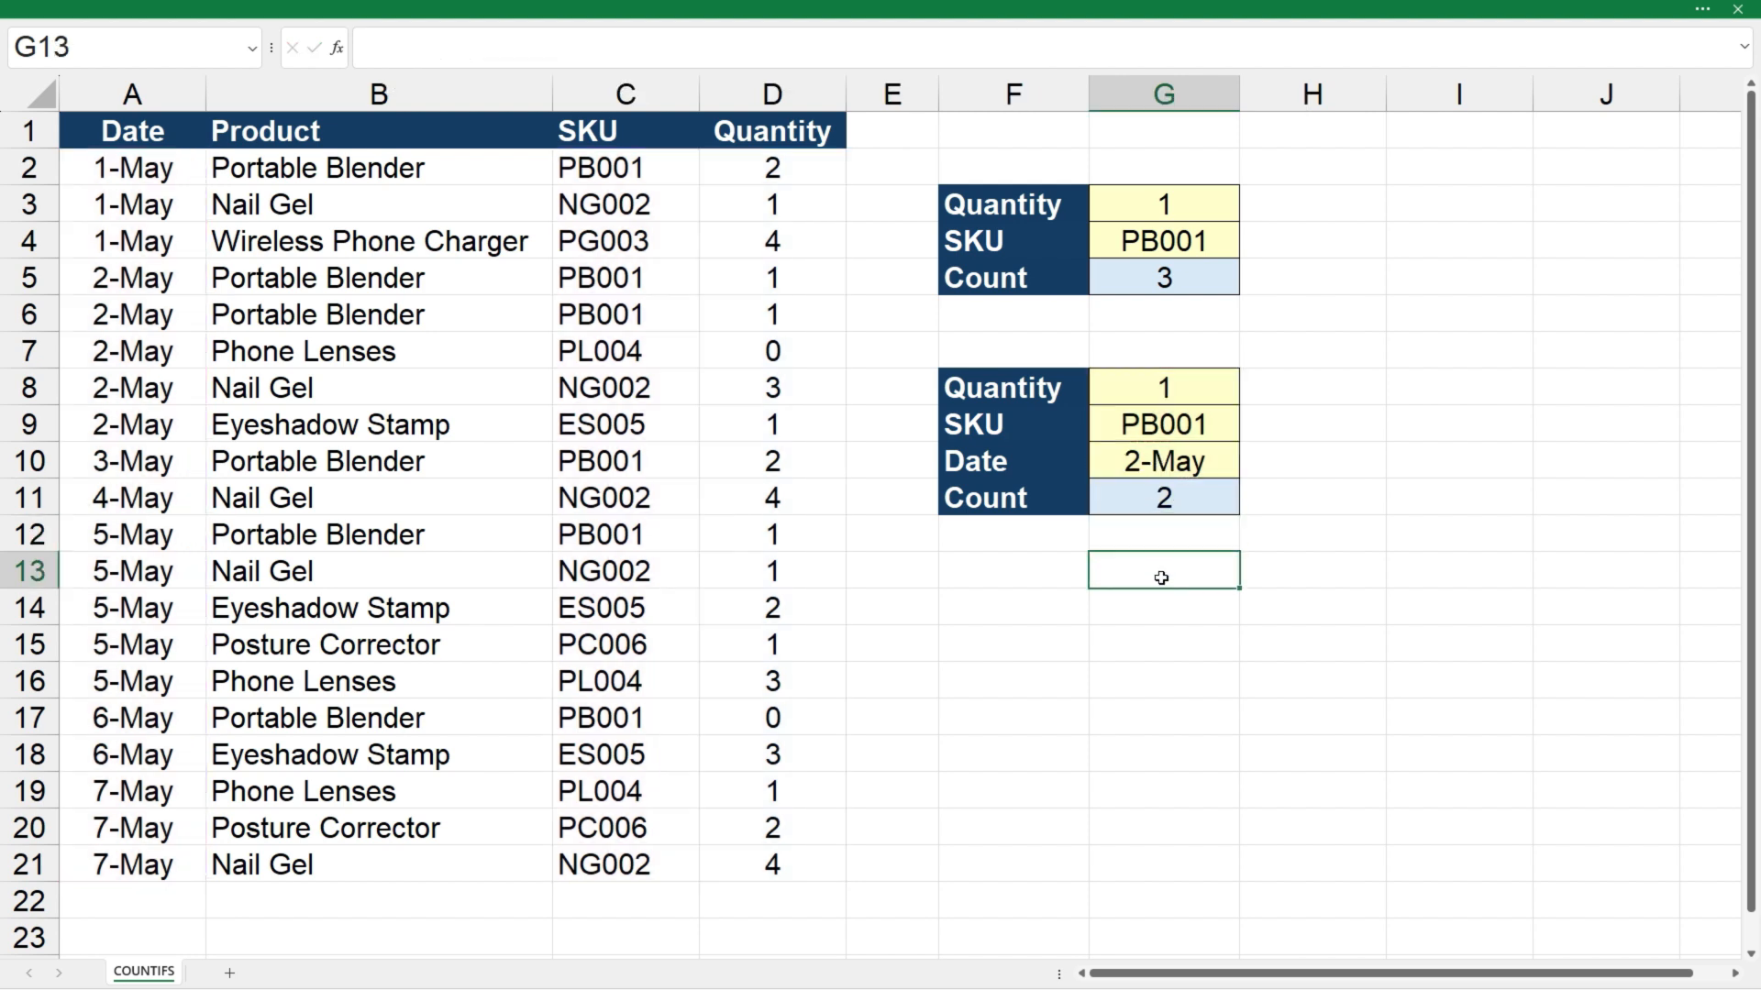